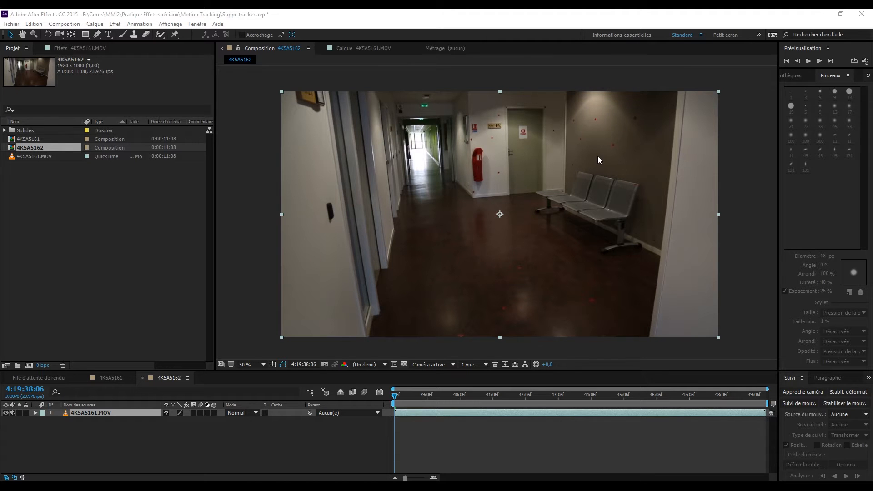
Set 4K5A5161.MOV as the motion source and create a motion track for it
scroll(597, 161, "up", 1)
scroll(596, 161, "down", 1)
scroll(584, 138, "up", 1)
left_click_drag(644, 140, 472, 249)
key("v")
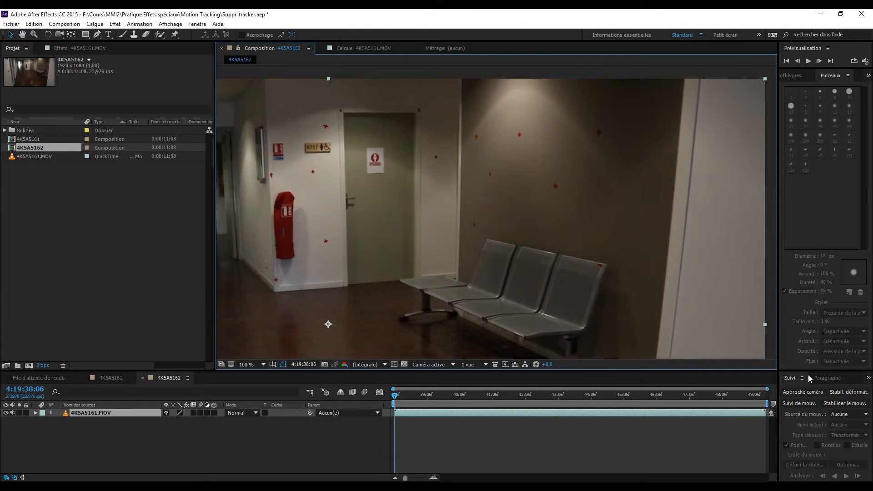
left_click(827, 414)
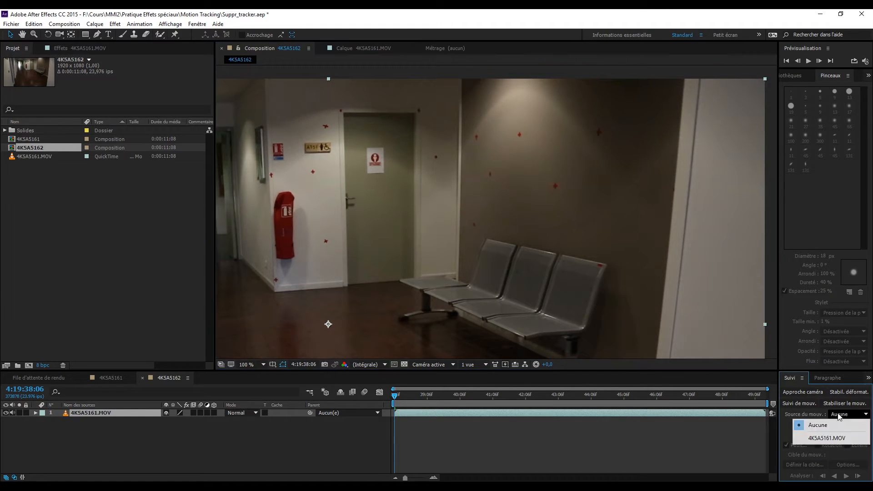
left_click(836, 438)
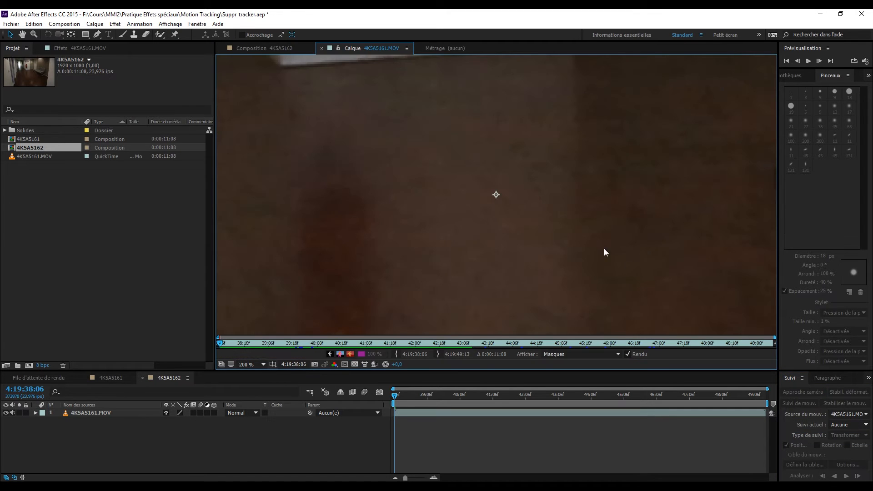
scroll(605, 252, "down", 5)
scroll(491, 271, "up", 9)
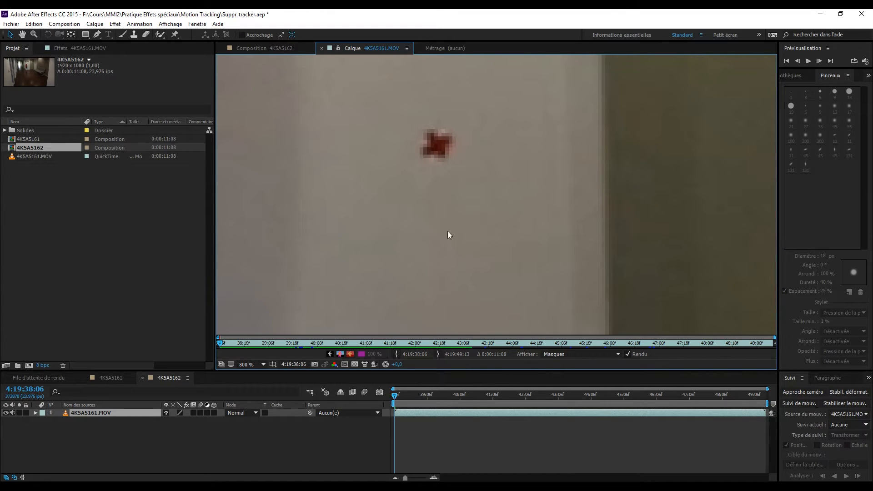
left_click(798, 403)
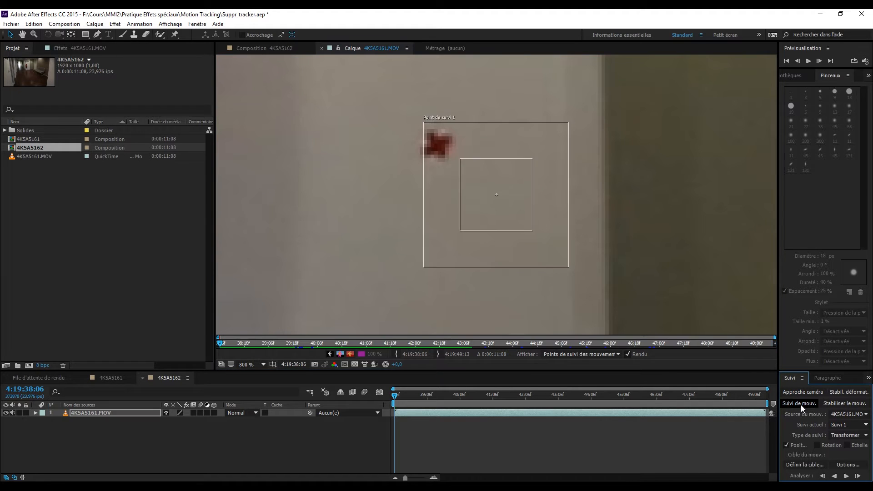
Centre the track point on the red cross between the extinguisher and the door, and shrink its feature and search regions around it
left_click_drag(506, 226, 448, 175)
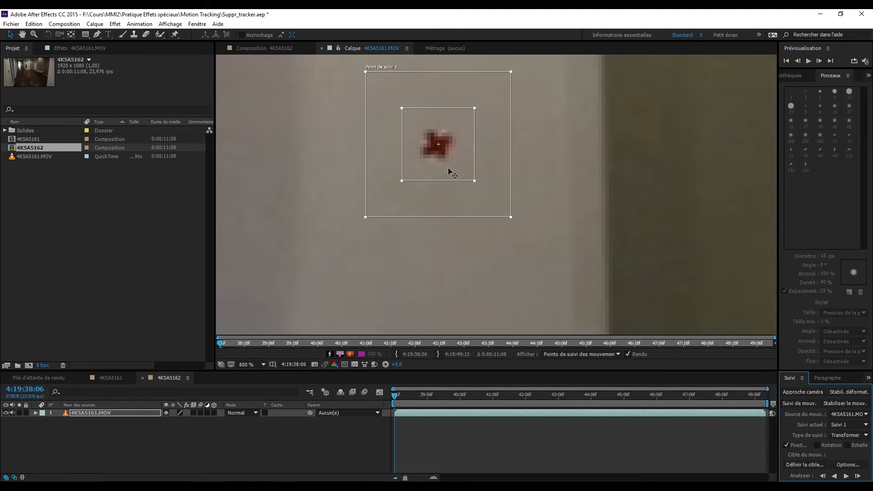
left_click_drag(474, 108, 458, 124)
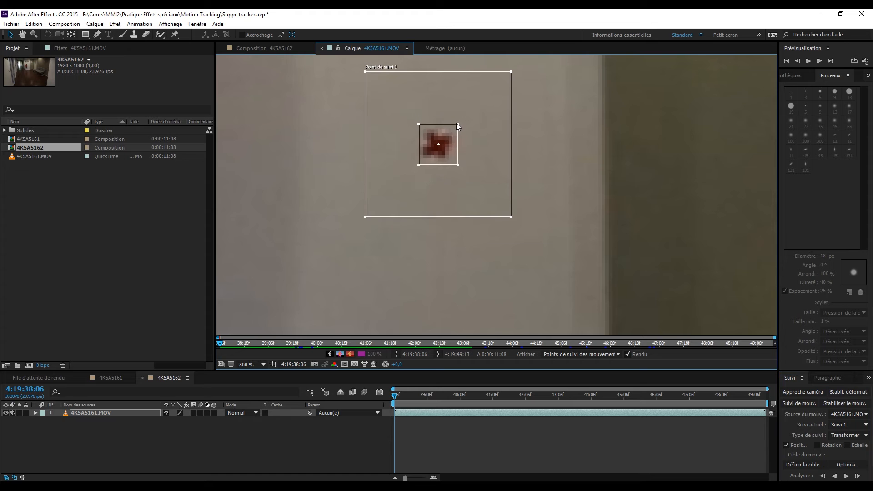
left_click_drag(511, 72, 492, 88)
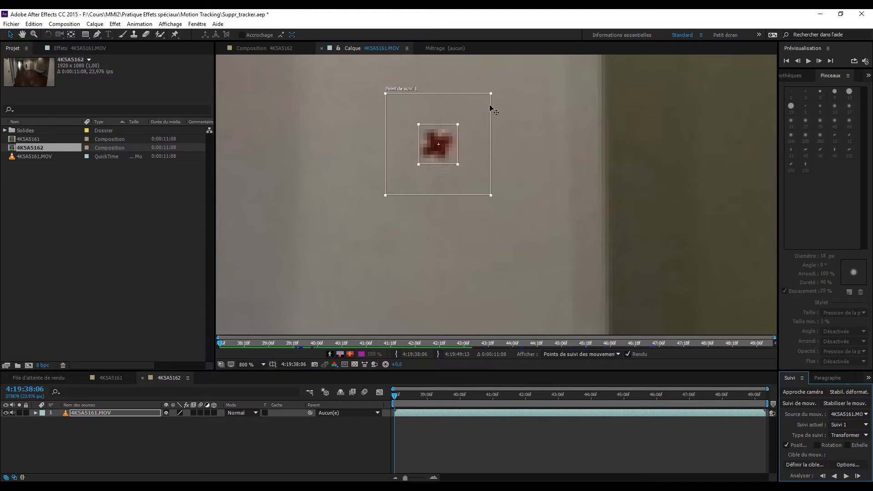
Analyse the track point forward from the first frame and stop the analysis at 4:19:43:19
key("comma")
key("comma")
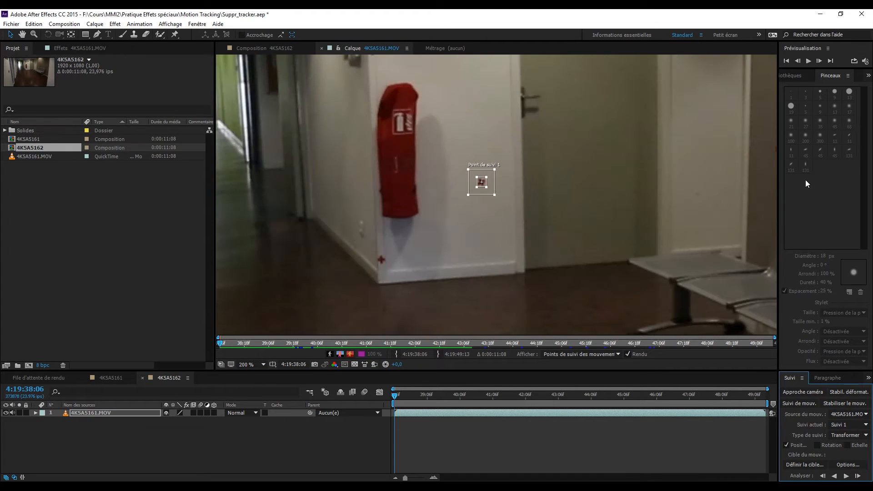
left_click(846, 475)
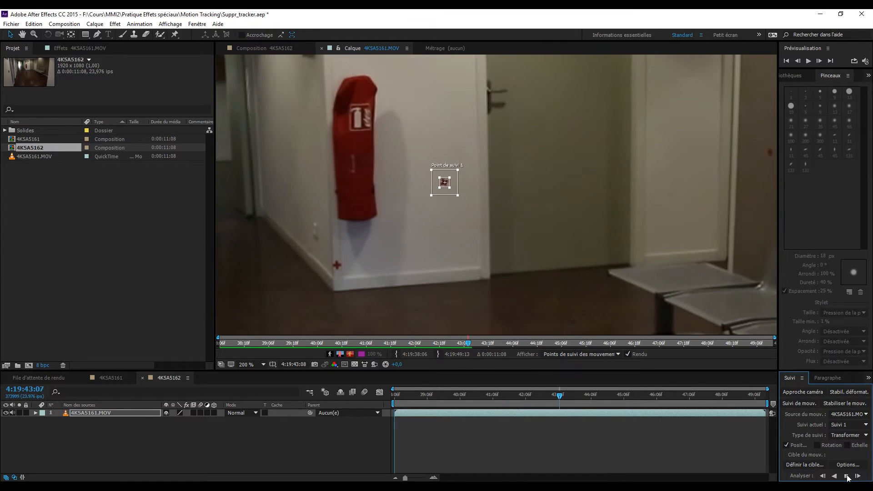
left_click(846, 476)
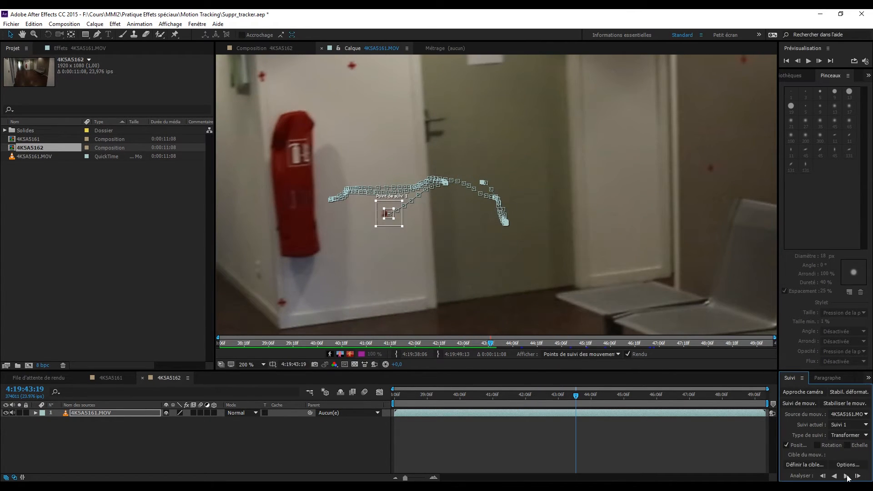
Split the footage layer at the current time, 4:19:43:19, and delete the part after it
left_click(589, 415)
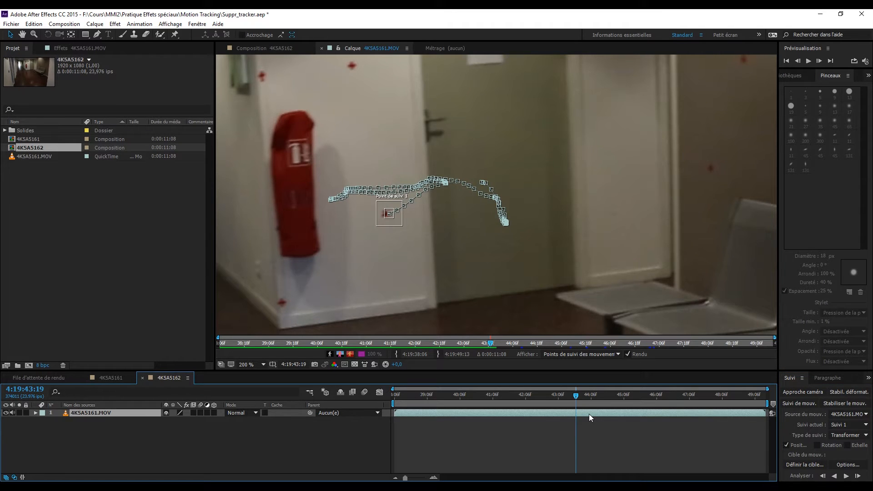
key("ctrl+shift+d")
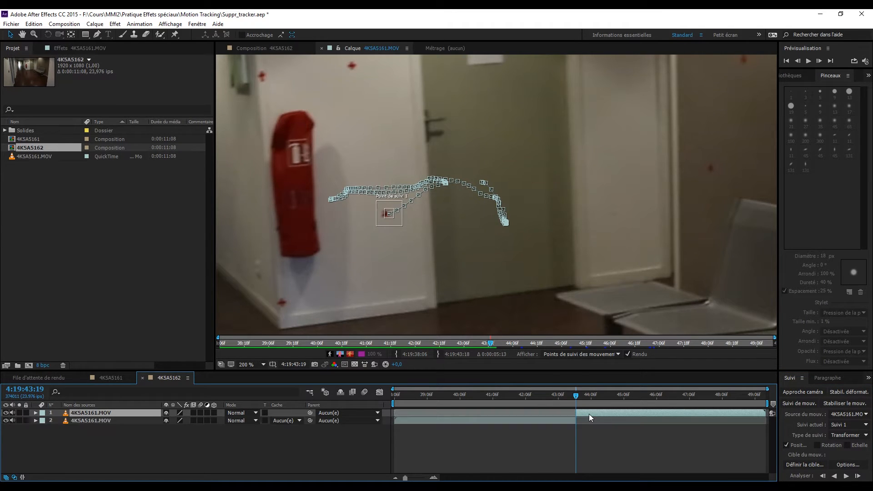
key("Delete")
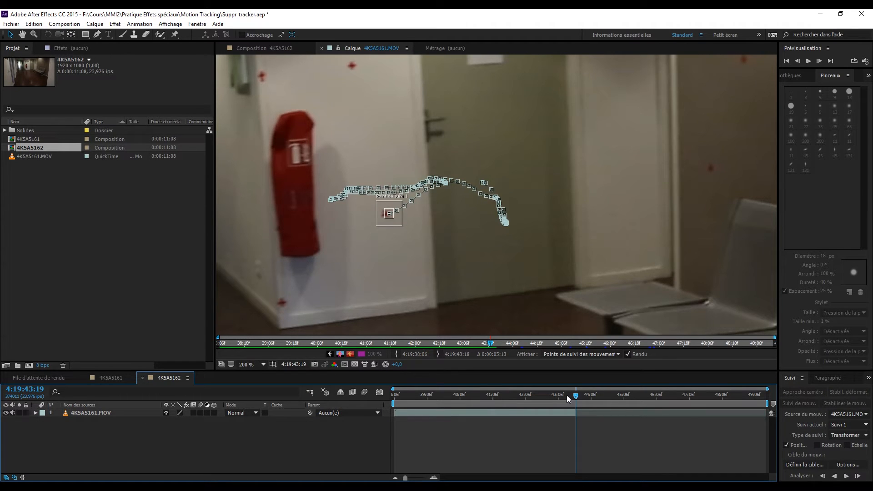
Return to the first frame, 4:19:38:06, and create an adjustment layer above the footage
left_click_drag(569, 394, 388, 392)
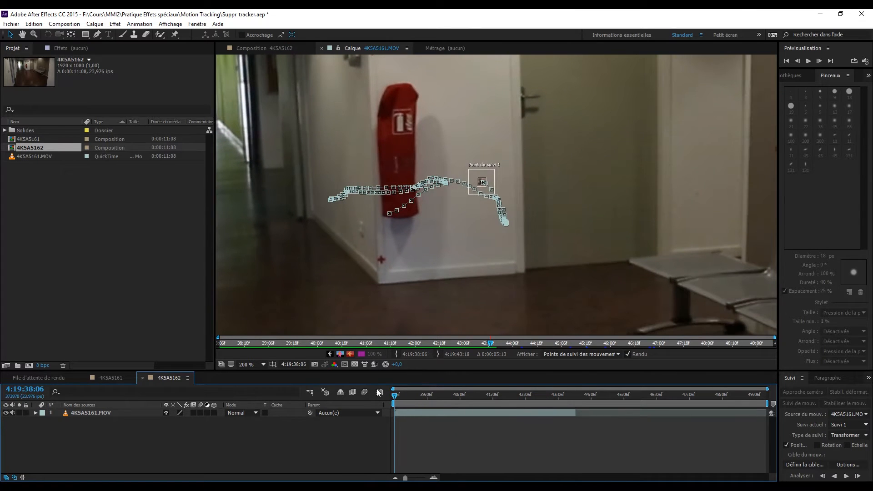
right_click(220, 433)
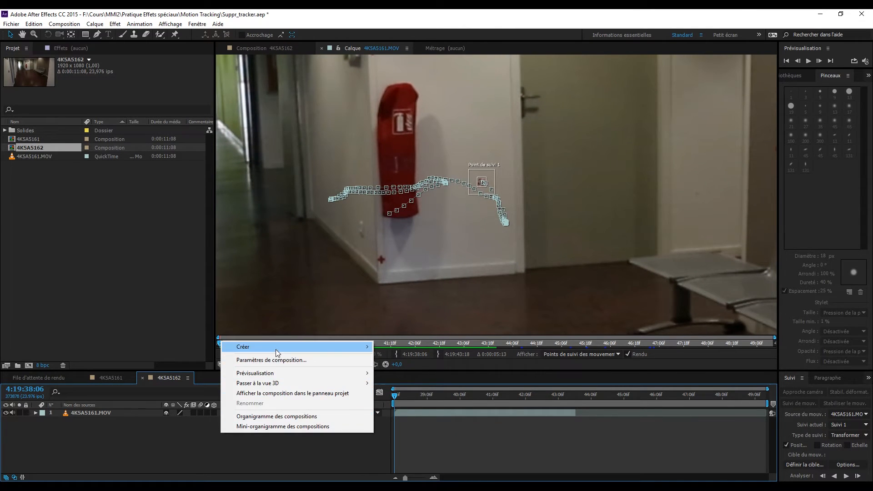
mouse_move(275, 348)
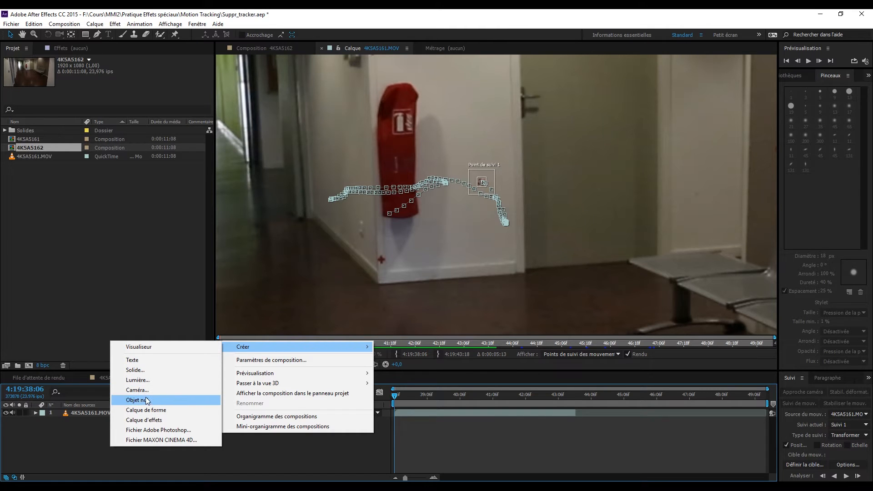
left_click(141, 420)
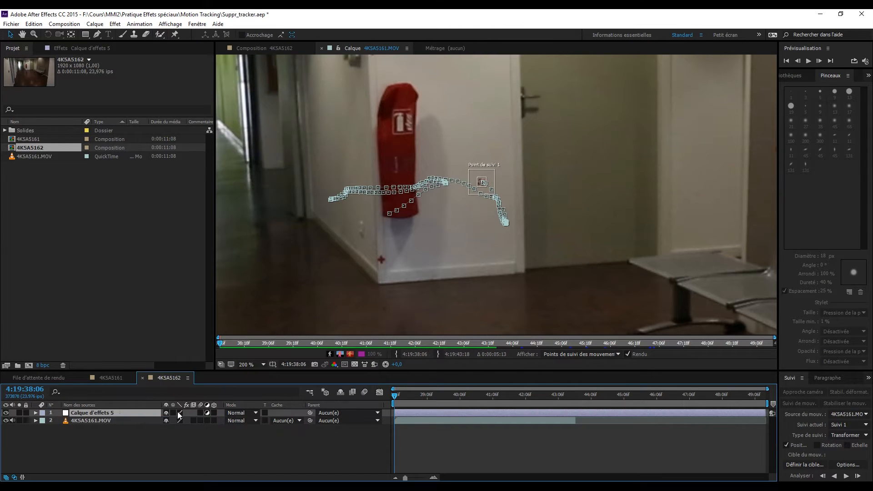
Set the adjustment layer Calque d'effets 5 as the motion target and apply the tracking data in X and Y
scroll(526, 249, "up", 2)
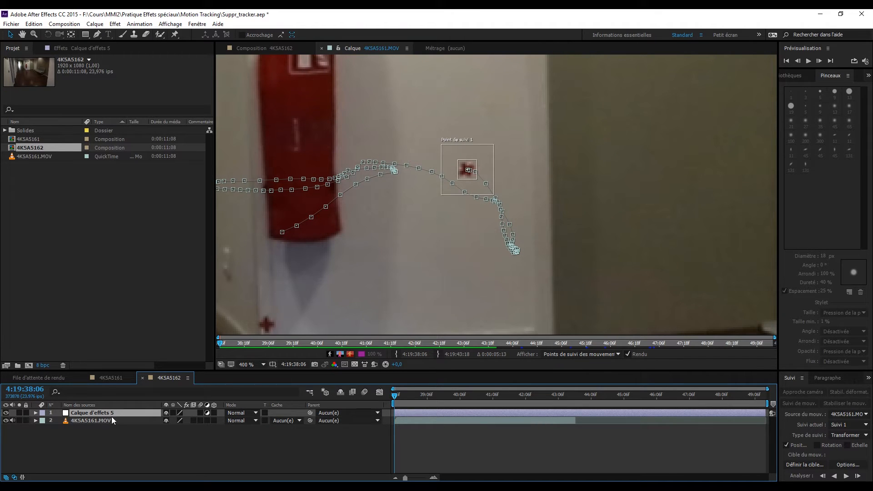
left_click(818, 465)
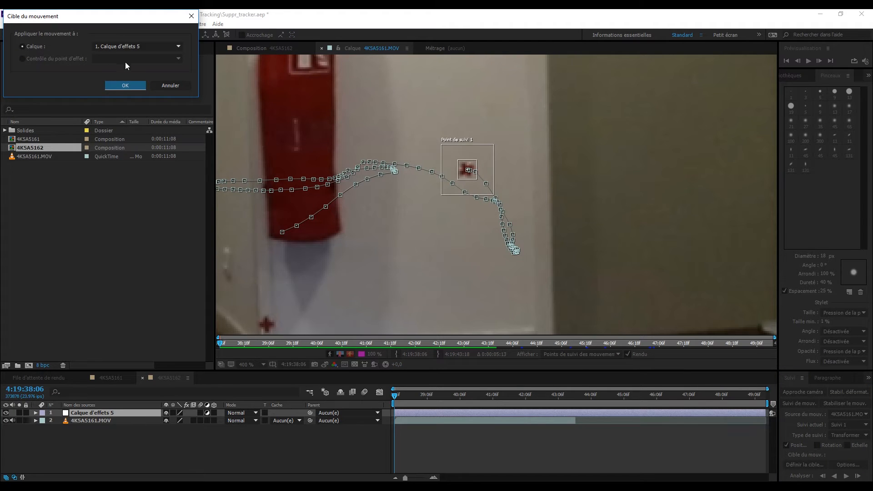
left_click(124, 87)
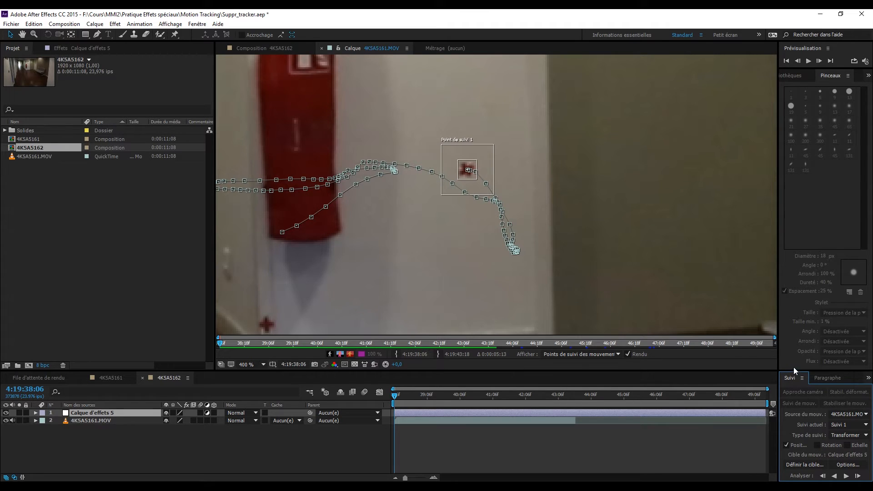
left_click_drag(791, 370, 791, 282)
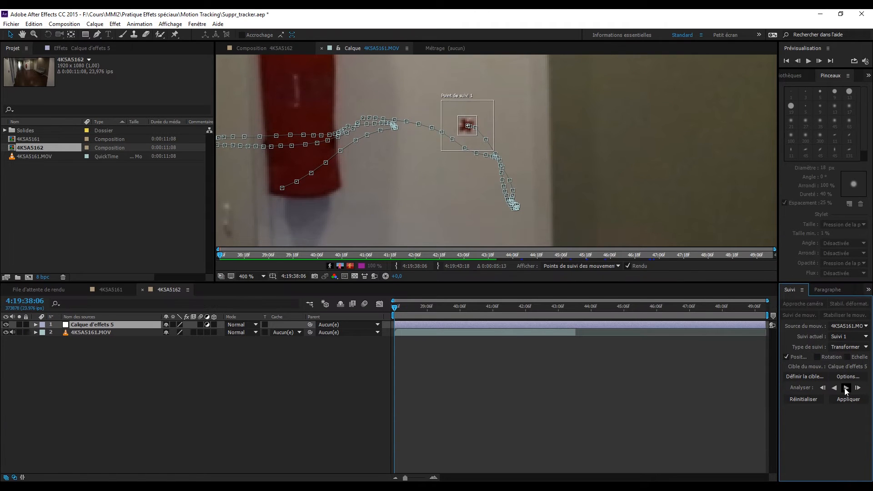
left_click(848, 400)
left_click(126, 325)
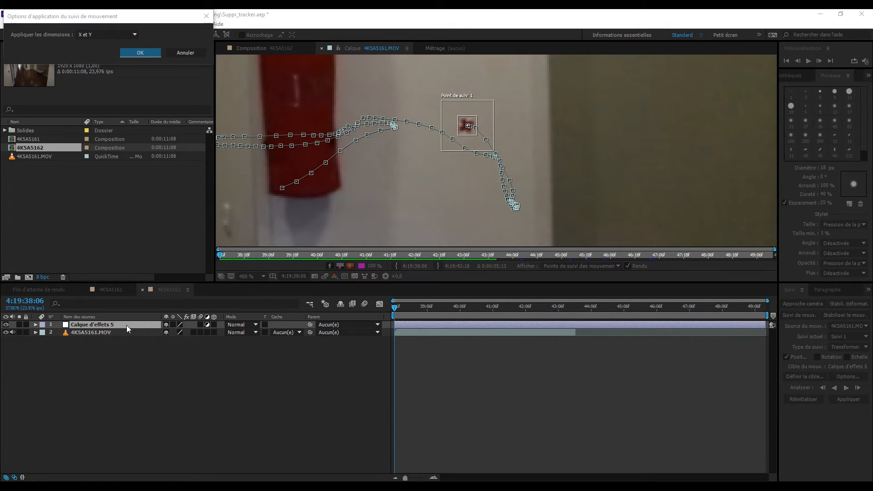
left_click(137, 53)
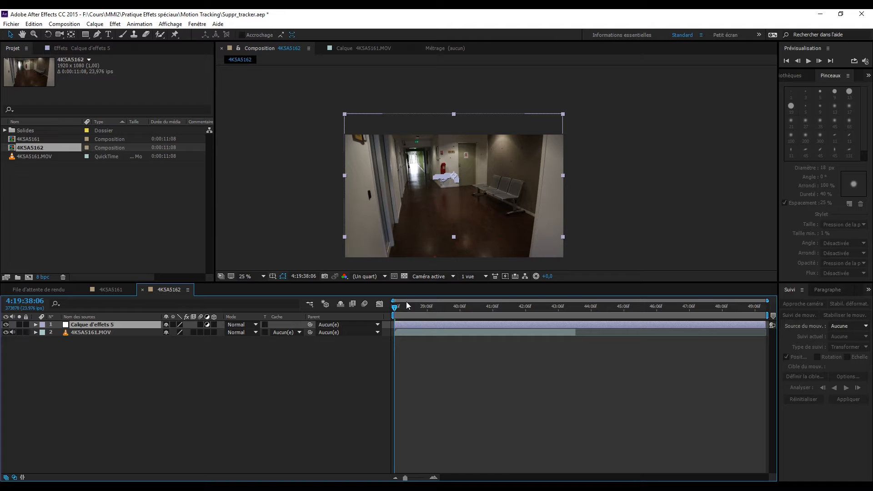
Trim the work area to the end of the shortened footage layer and fit the timeline to that range
left_click_drag(399, 307, 364, 306)
left_click_drag(770, 314, 575, 311)
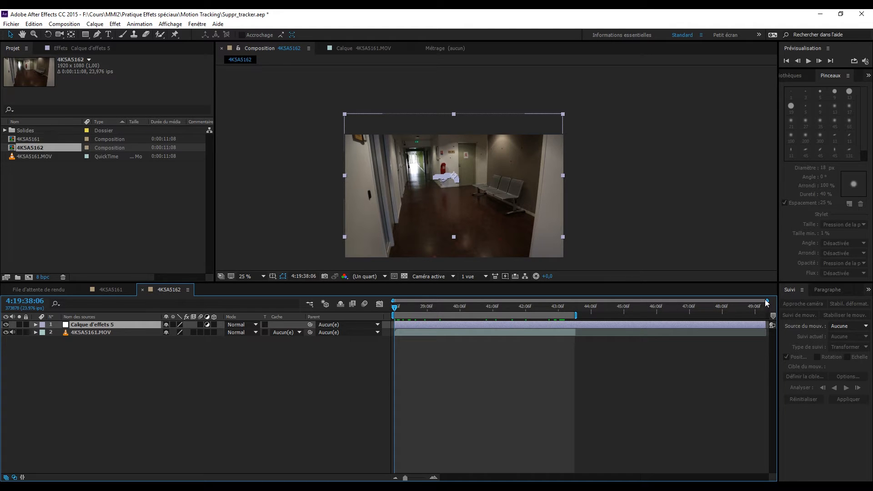
left_click_drag(766, 300, 653, 300)
Draw a small elliptical mask on the adjustment layer around the tracked red cross
scroll(507, 179, "up", 6)
left_click_drag(394, 171, 560, 149)
scroll(585, 124, "up", 1)
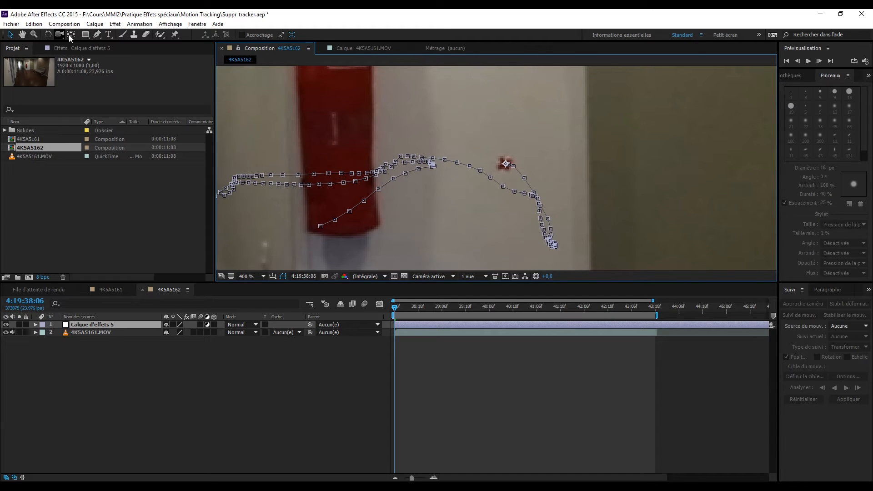
left_click_drag(83, 34, 121, 57)
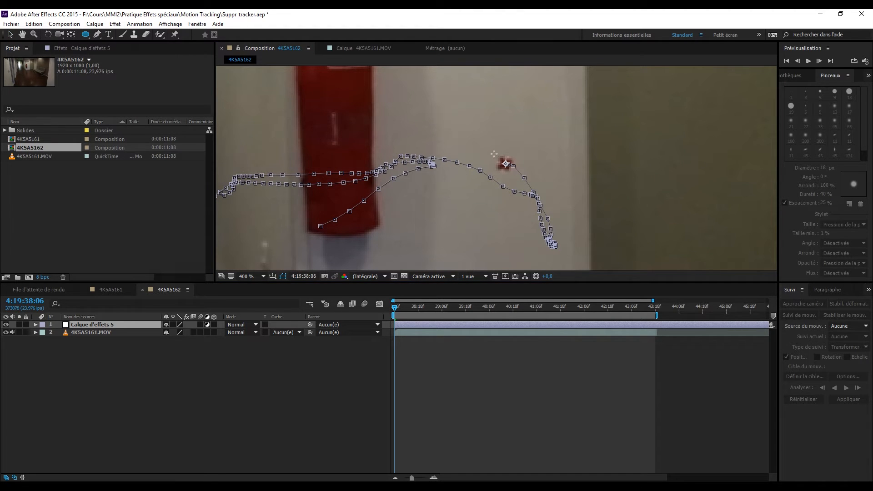
left_click_drag(488, 151, 523, 178)
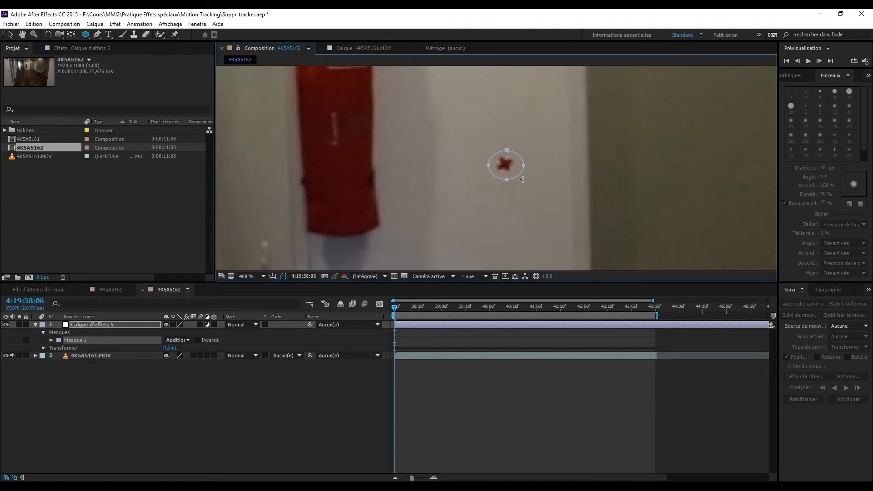
Apply the Remplir (Fill) effect to the masked adjustment layer, keeping its red colour, and preview how it follows the cross
left_click(95, 50)
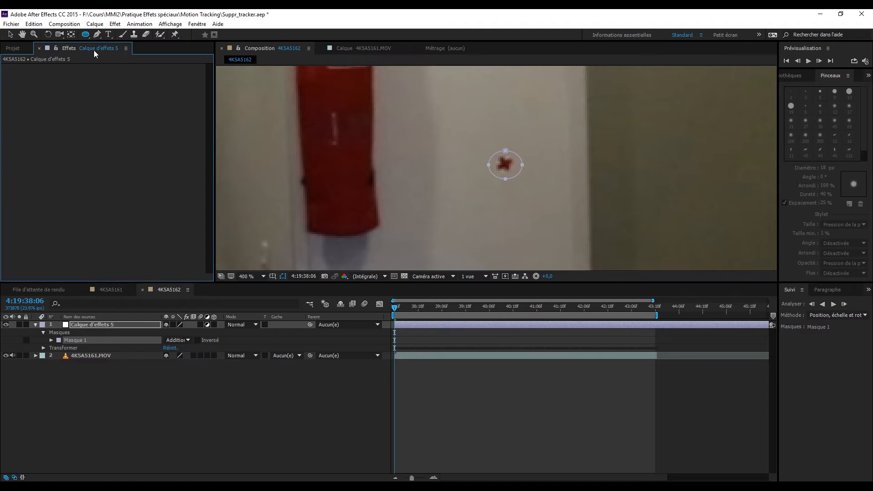
right_click(59, 171)
mouse_move(104, 299)
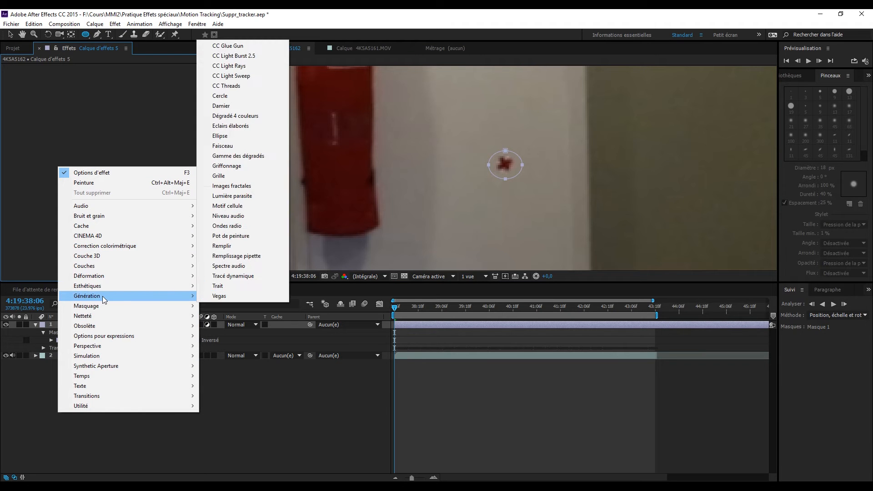
left_click(230, 248)
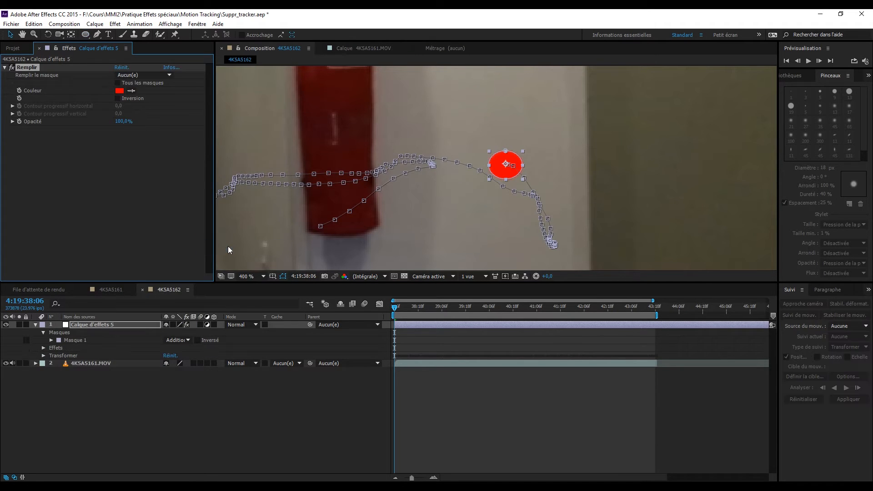
mouse_move(394, 308)
left_mouse_down()
mouse_move(535, 309)
mouse_move(394, 307)
left_mouse_up()
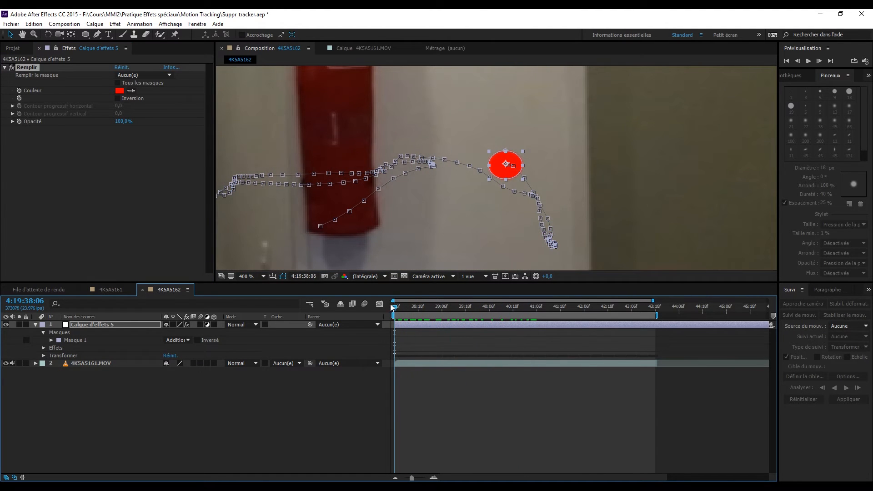
Set the feather of Masque 1 to 6 pixels and select the Remplir effect
left_click(50, 341)
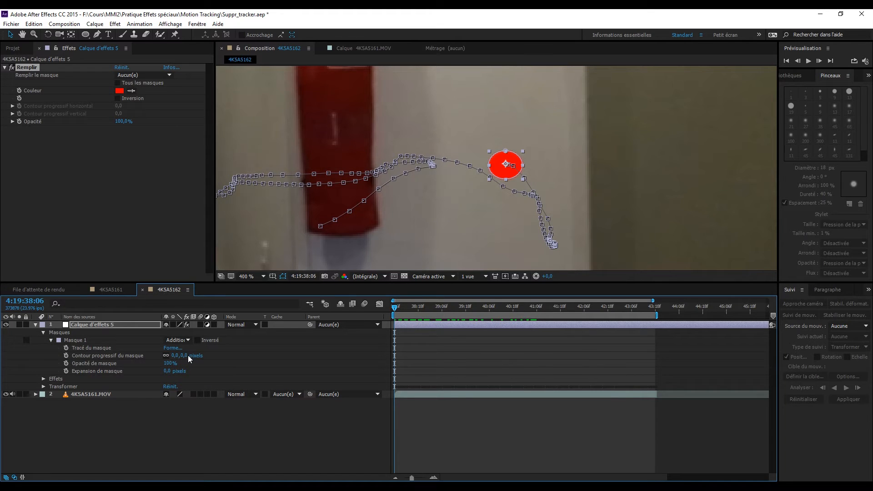
left_click_drag(188, 356, 189, 356)
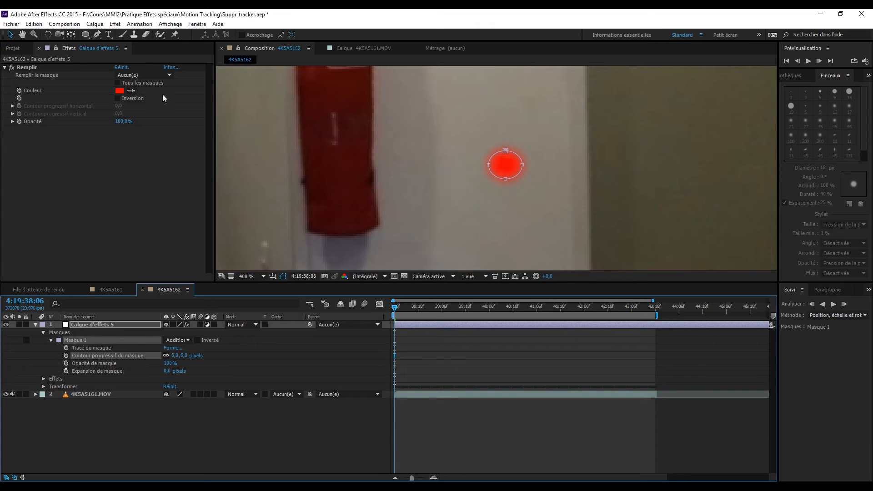
left_click(25, 68)
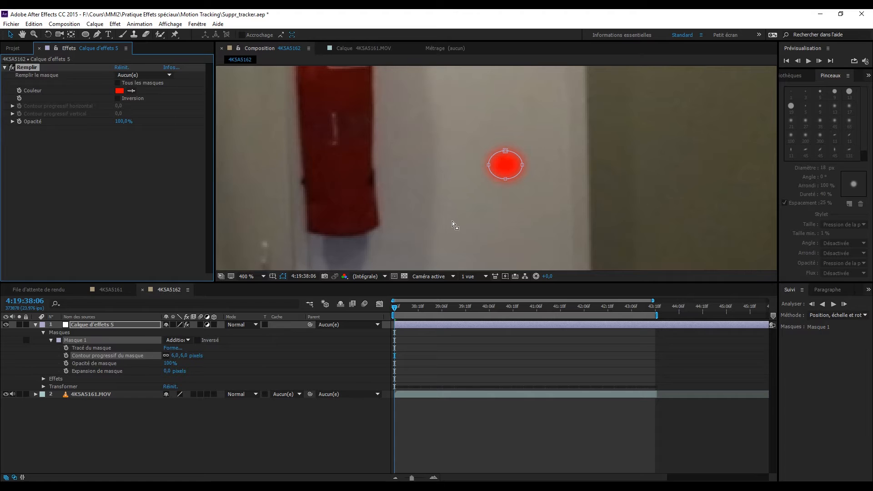
Replace the Remplir effect on the adjustment layer with Flou gaussien at an intensity of 39.2
key("Delete")
right_click(85, 106)
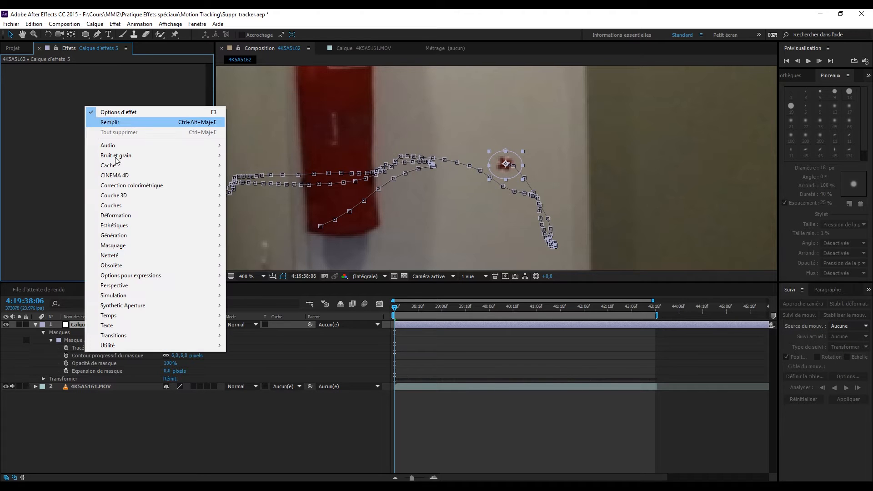
mouse_move(162, 258)
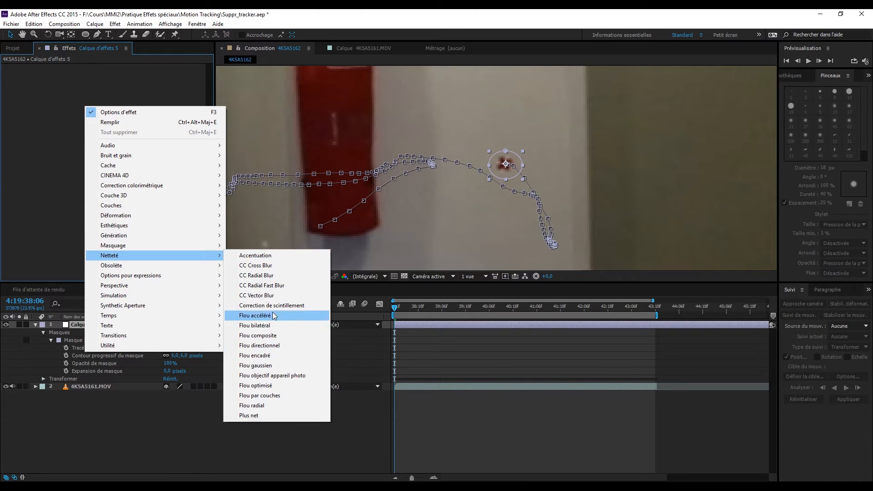
left_click(263, 365)
left_click_drag(118, 75, 147, 74)
left_click_drag(210, 72, 292, 76)
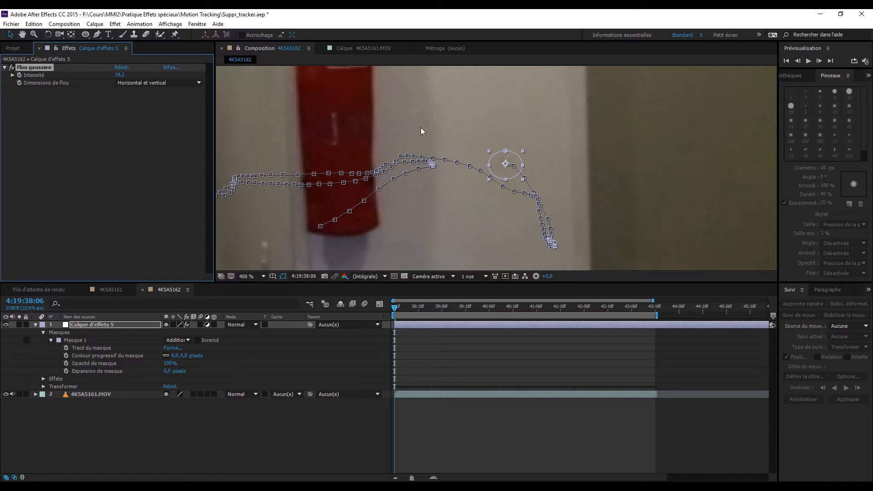
Set the expansion of Masque 1 to 5 pixels and its feather to 10 pixels
key("period")
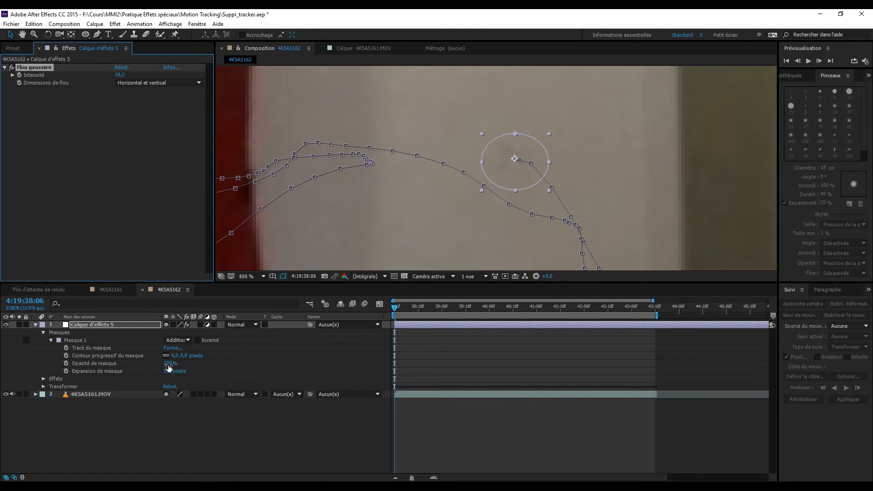
left_click_drag(168, 371, 188, 356)
key("comma")
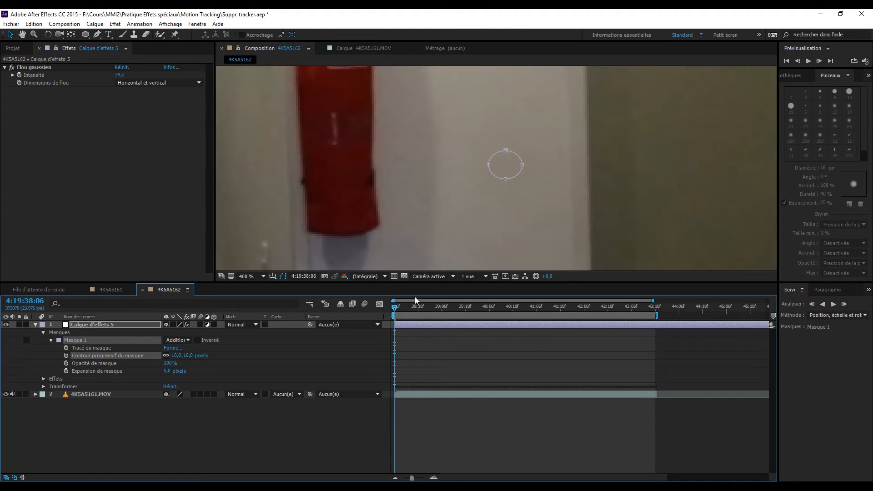
Preview the blurred patch along the timeline and inspect up close how it blends with the surrounding wall
left_click_drag(397, 313, 521, 315)
key("slash")
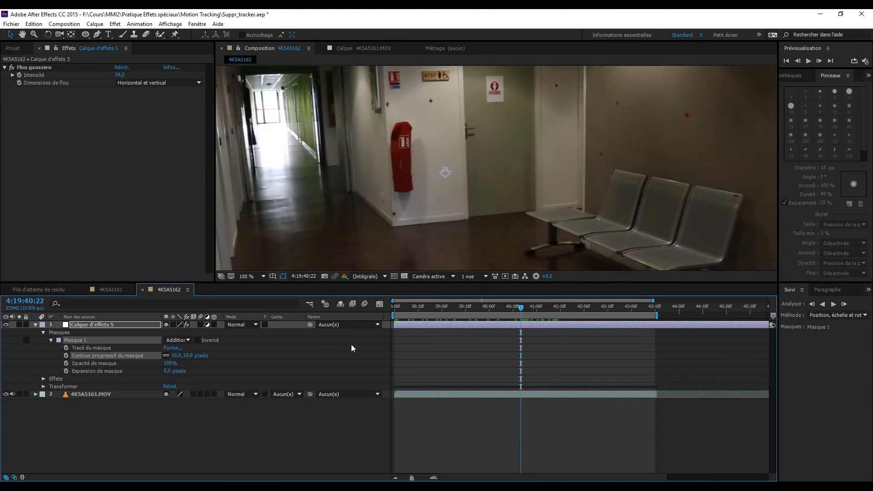
left_click(328, 455)
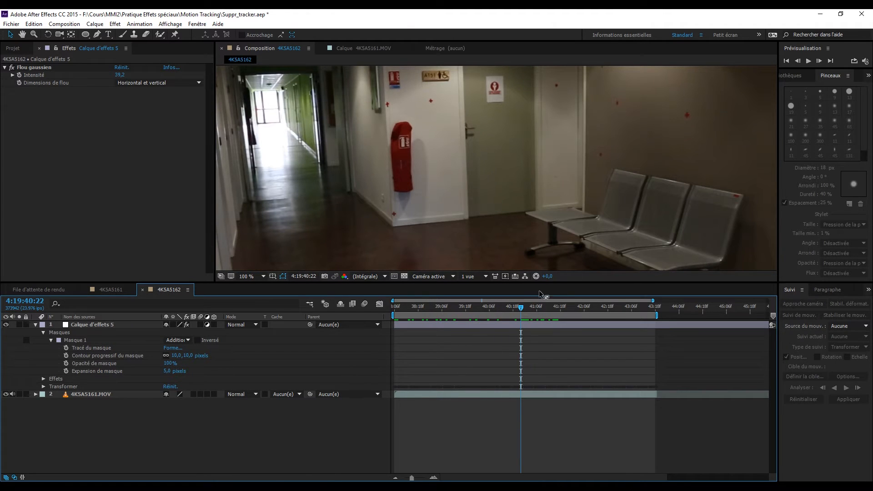
left_click_drag(524, 308, 370, 307)
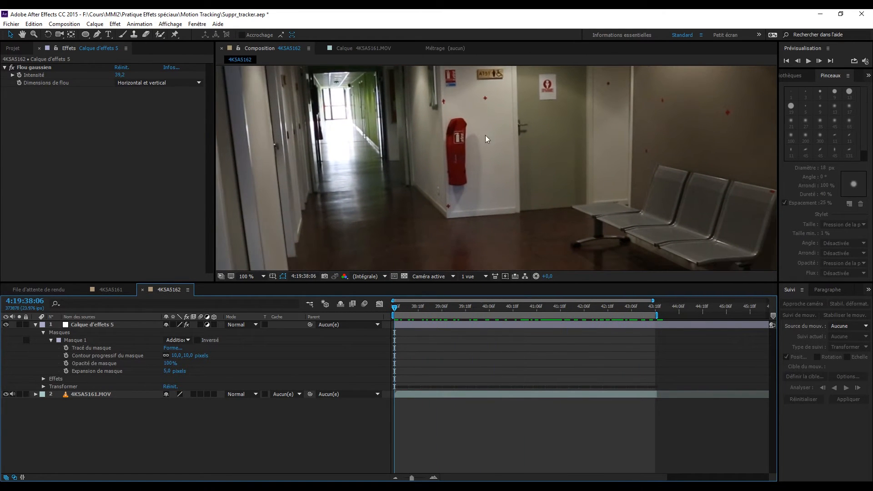
key("period")
key("period")
key("period")
key("period")
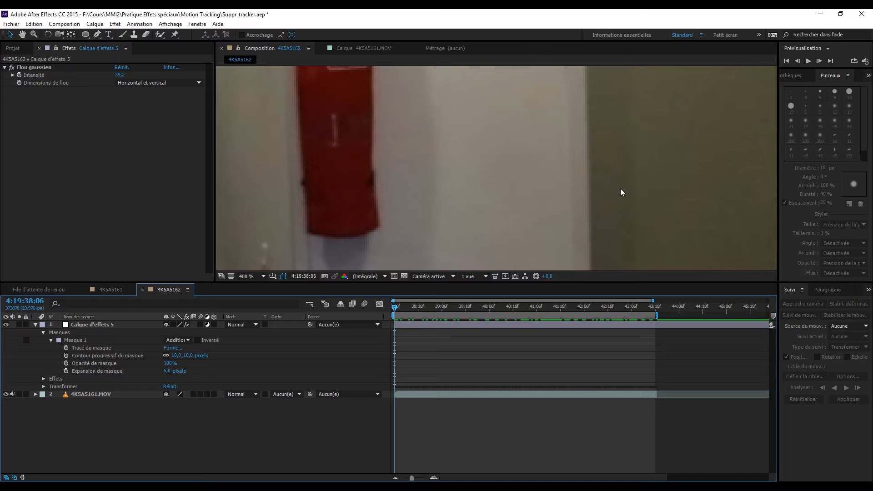
left_click(4, 67)
key("slash")
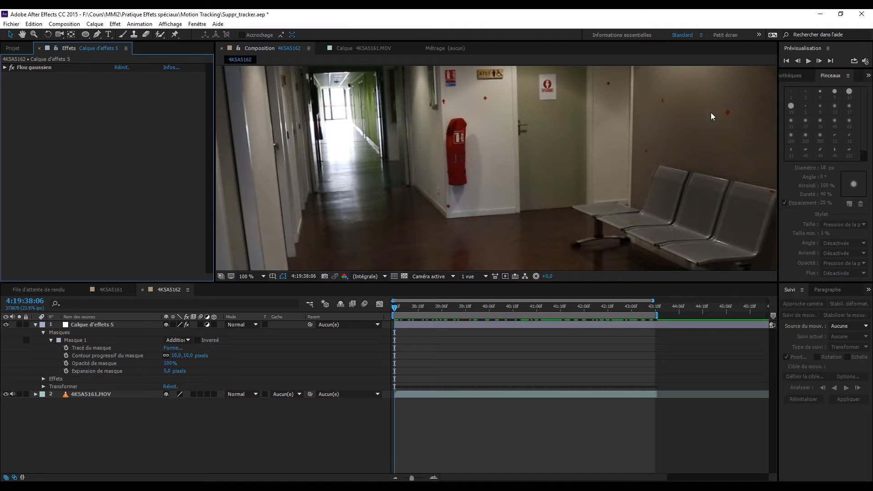
right_click(67, 116)
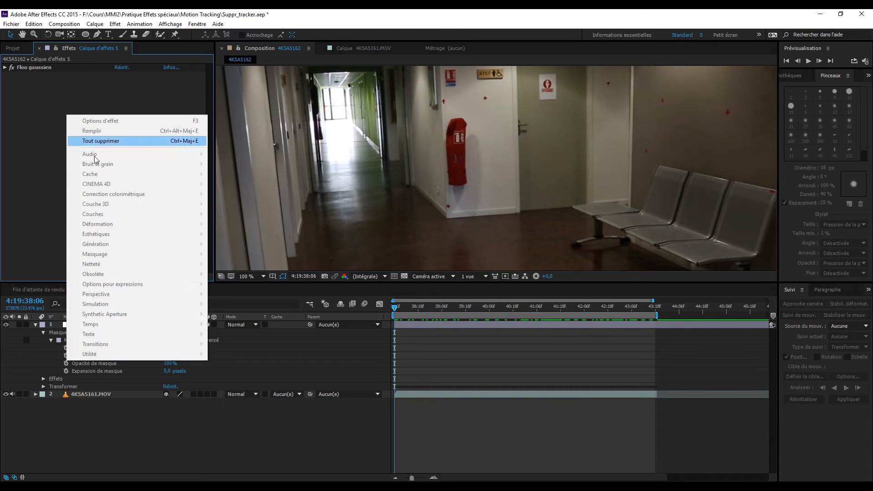
left_click(89, 394)
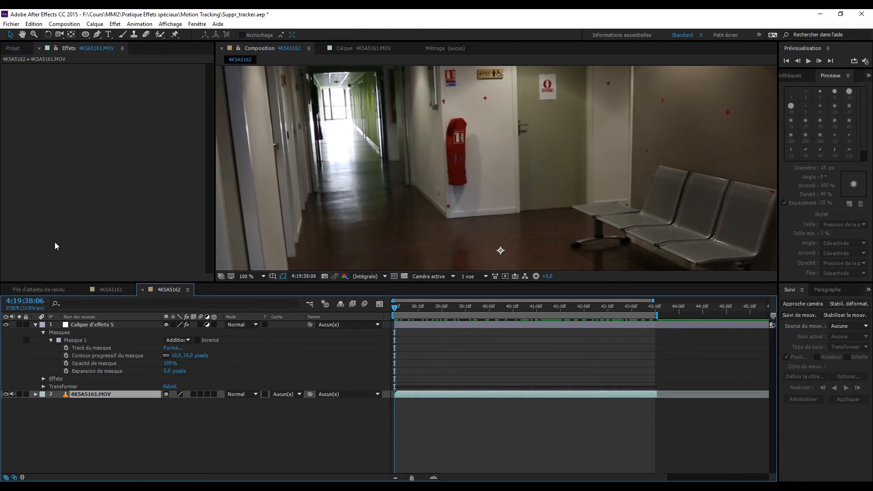
right_click(36, 183)
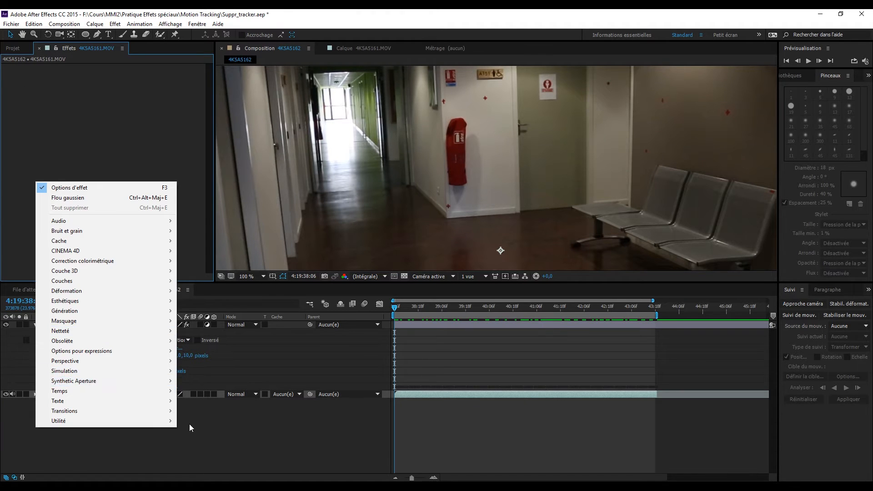
left_click(92, 400)
Apply the Correspondance du grain effect to the adjustment layer, using 4KSA5161.MOV as its noise source layer
left_click(89, 321)
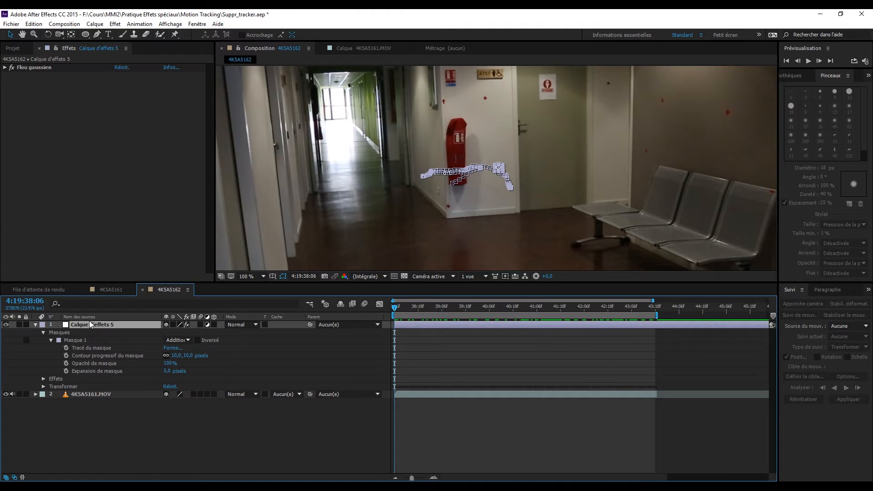
right_click(45, 145)
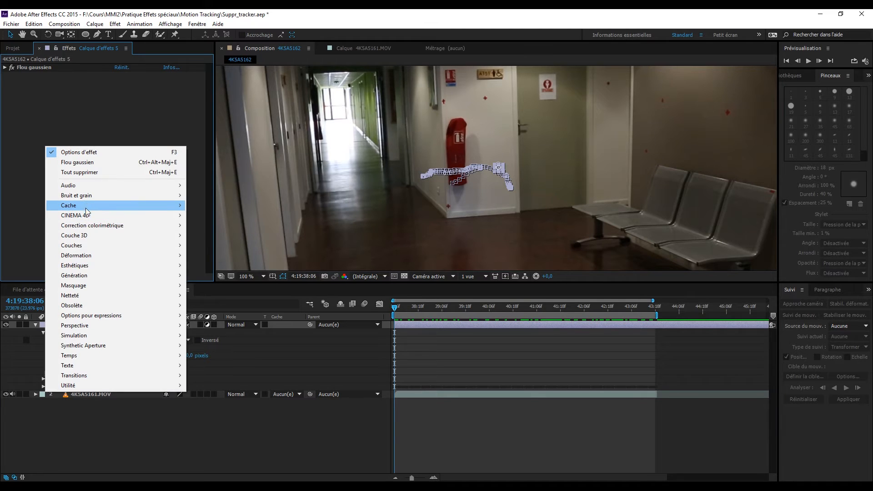
mouse_move(88, 199)
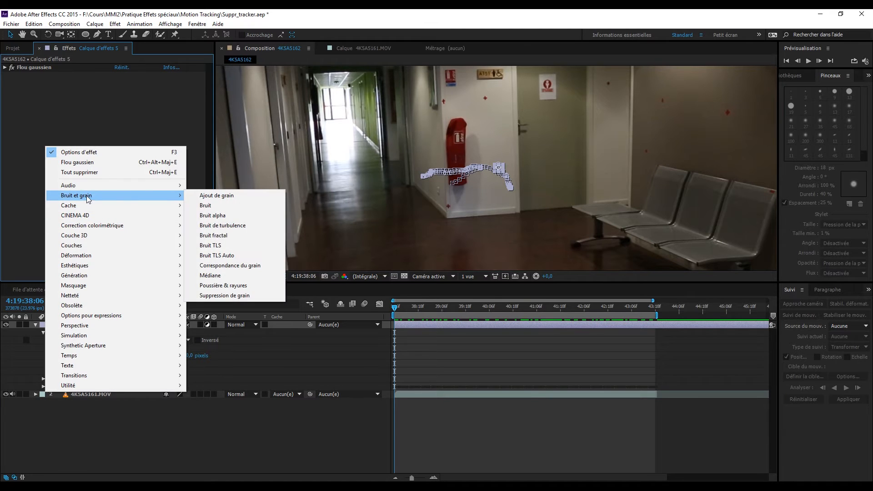
left_click(232, 266)
left_click(142, 84)
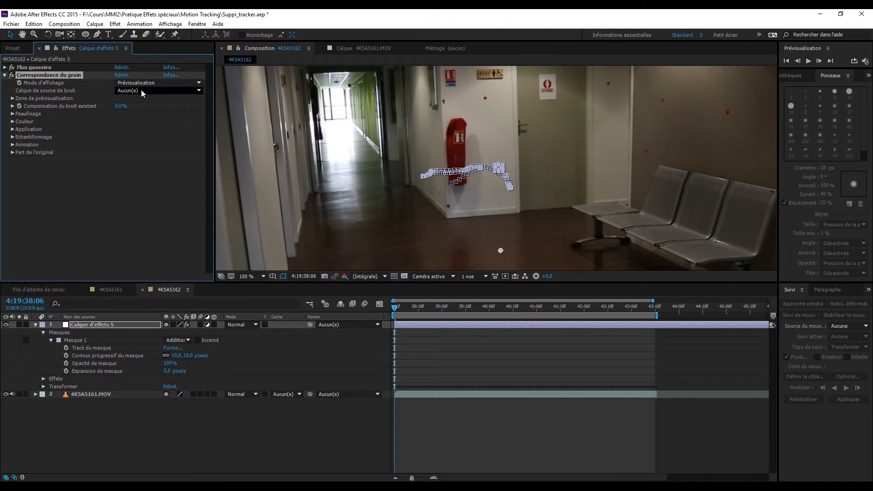
left_click(141, 84)
left_click(142, 84)
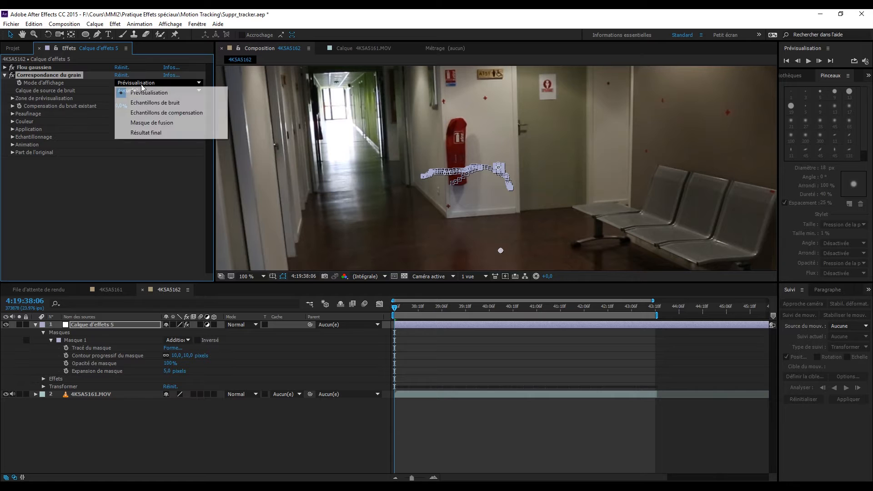
left_click(111, 178)
left_click(129, 89)
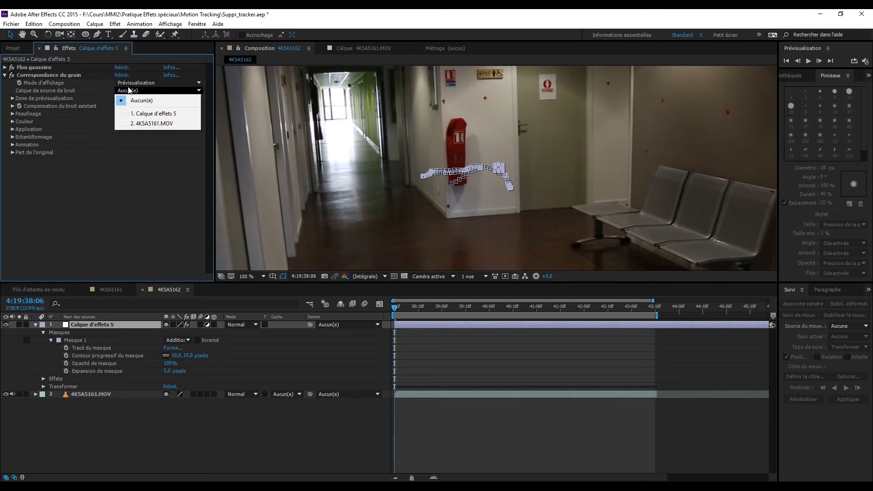
left_click(138, 124)
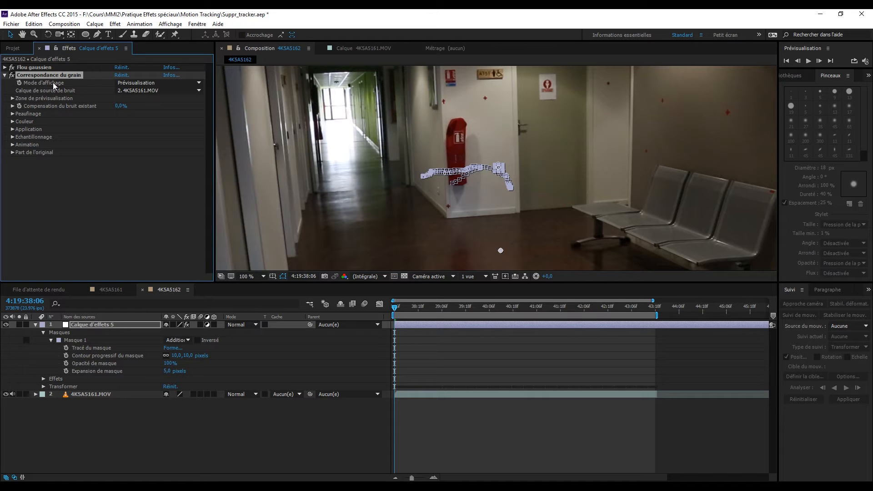
Centre the grain effect's preview area on the masked spot at 958, 357 and inspect the patch's grain
left_click(12, 99)
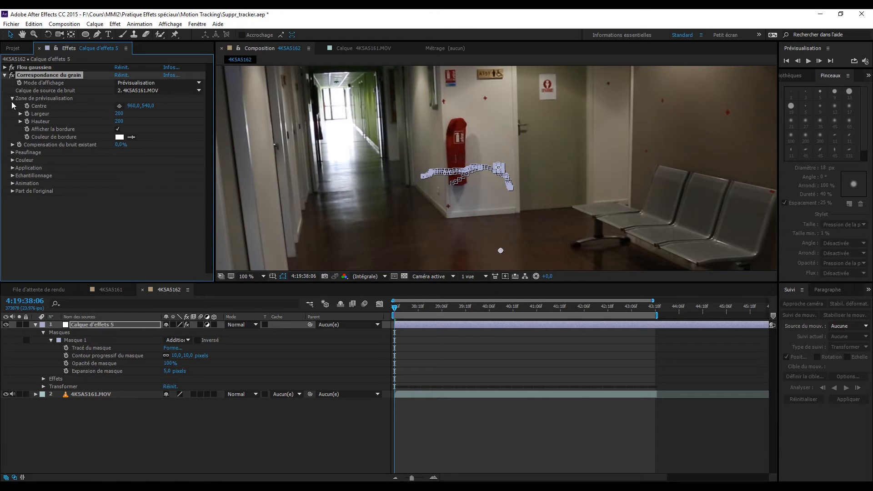
left_click(119, 105)
left_click(424, 139)
left_click(501, 168)
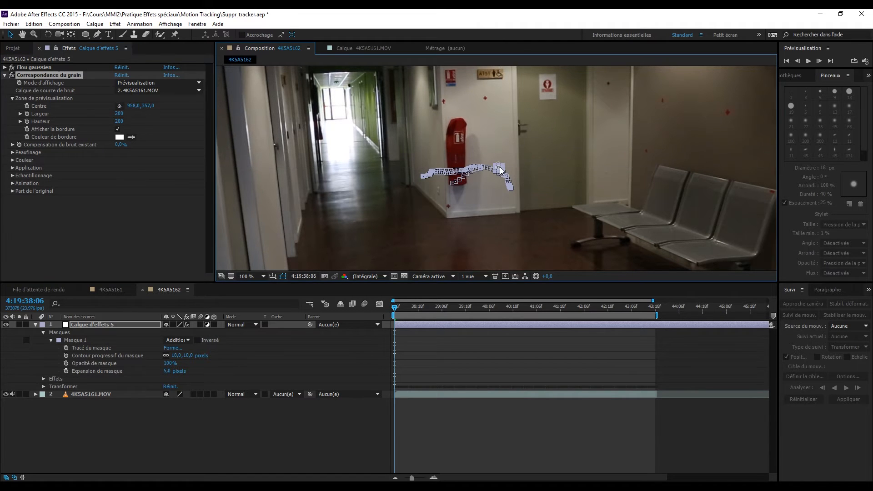
key("period")
key("period")
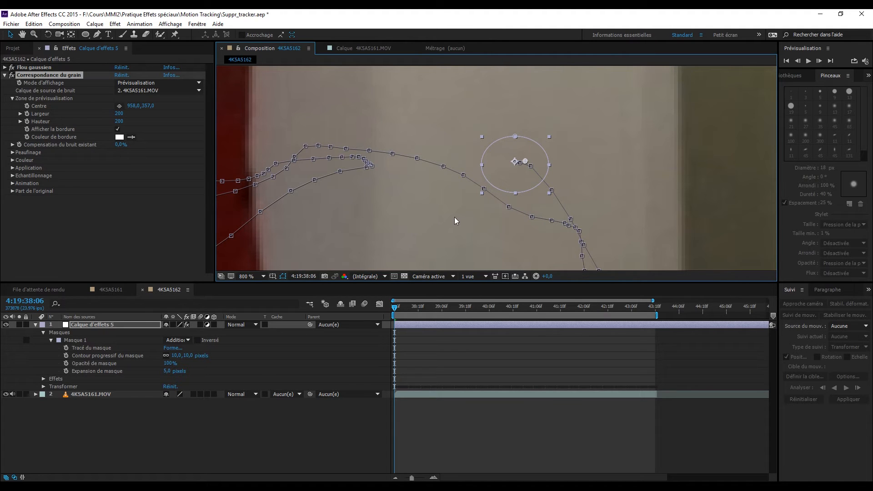
key("comma")
key("comma")
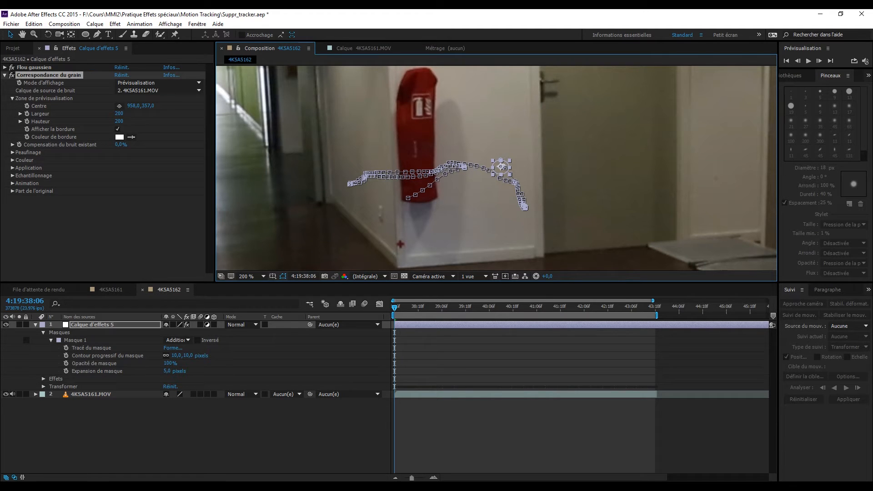
Delete the adjustment layer and use the Clone Stamp to cover the red cross in 4KSA5161.MOV with the clean wall just below it
key("Delete")
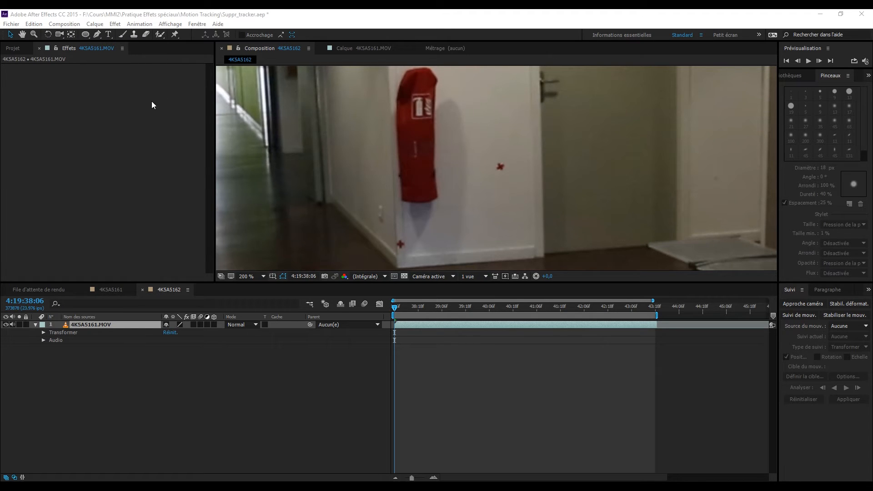
left_click(134, 34)
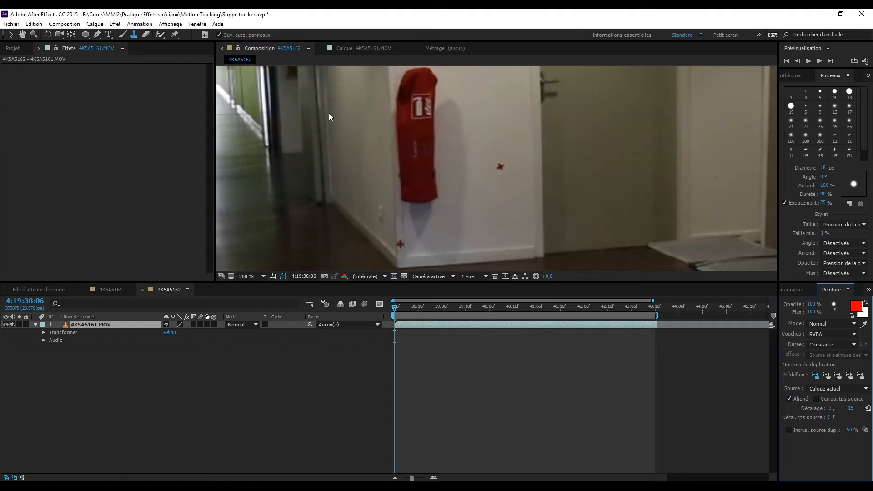
left_click(349, 49)
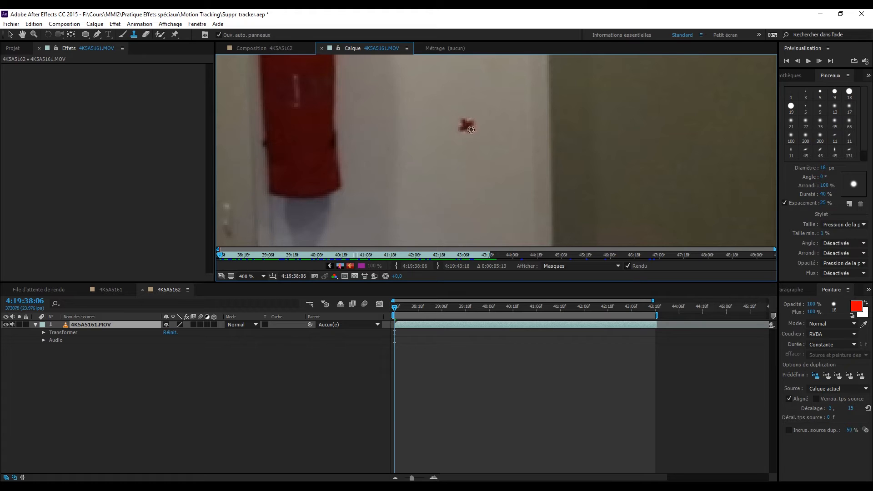
left_click(463, 167, "alt")
left_click_drag(454, 117, 465, 126)
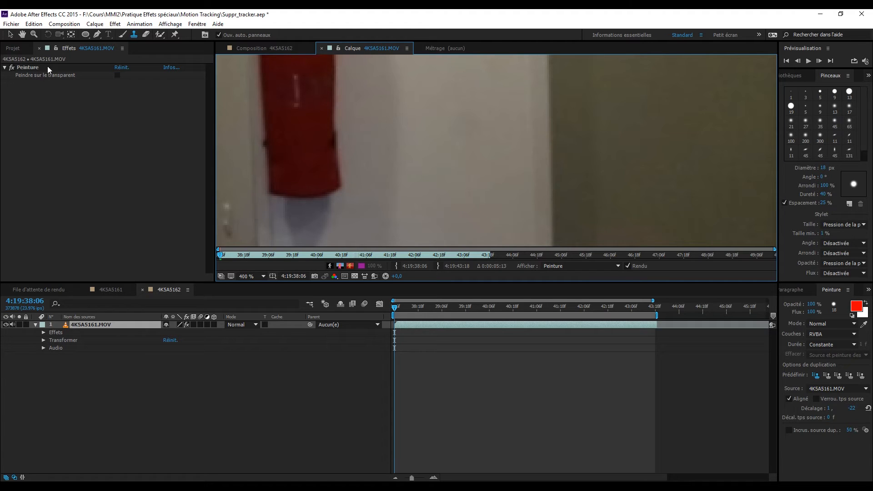
Expand the stroke options of Clone 1 in the Peinture effect and set the stroke diameter to 24
left_click(44, 333)
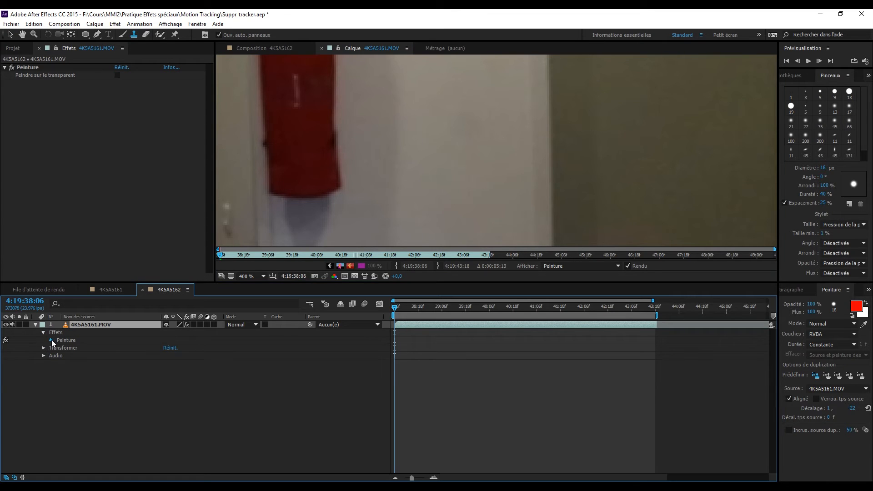
left_click(51, 340)
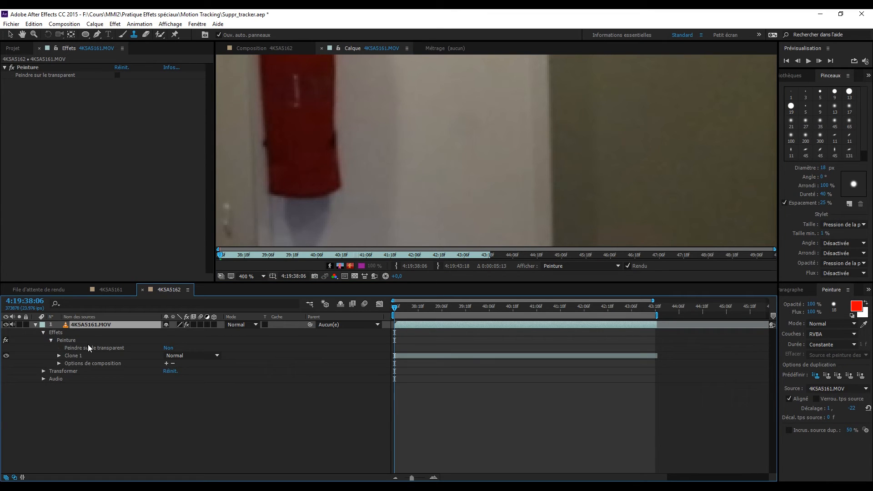
left_click(59, 356)
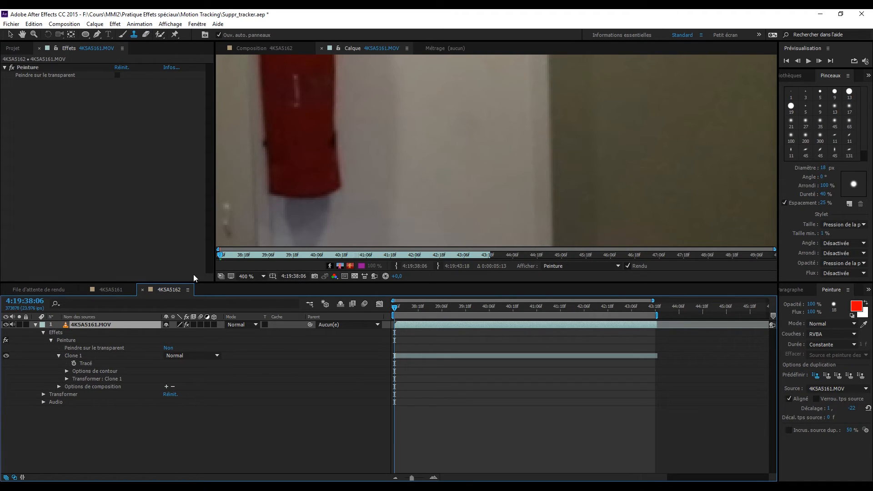
left_click(67, 371)
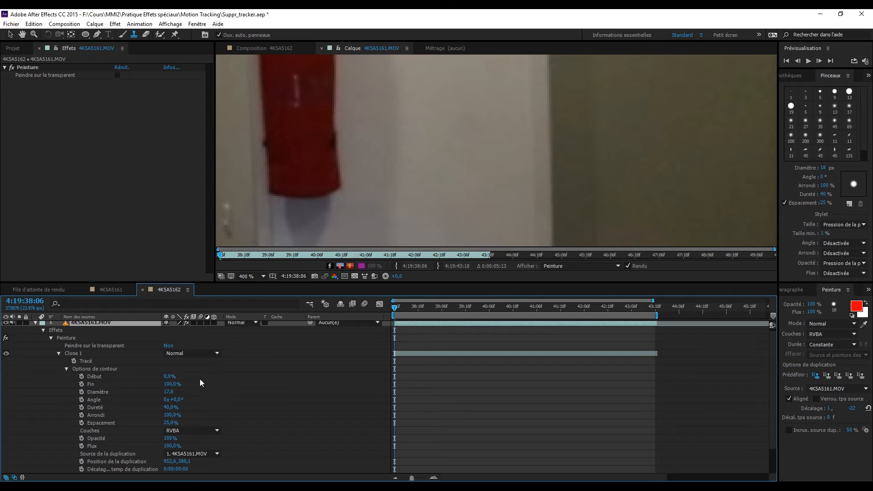
left_click_drag(168, 395, 245, 386)
scroll(347, 227, "down", 1)
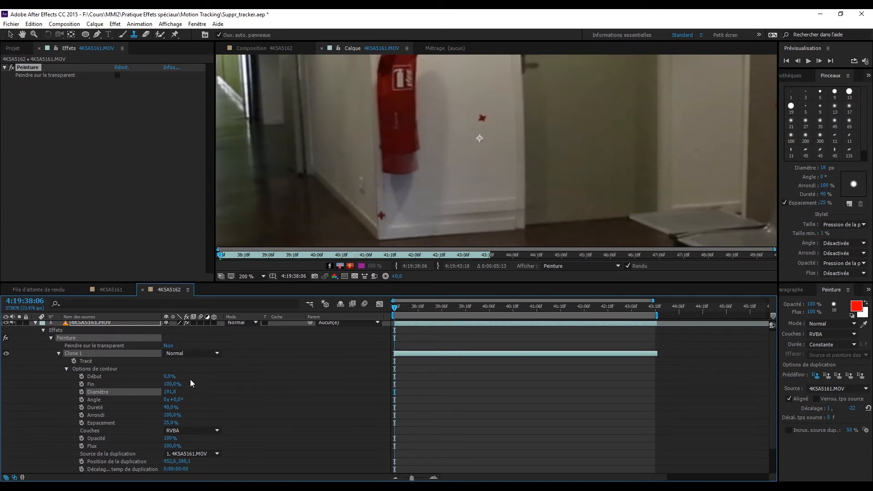
mouse_move(168, 391)
left_mouse_down()
mouse_move(210, 391)
mouse_move(50, 388)
left_mouse_up()
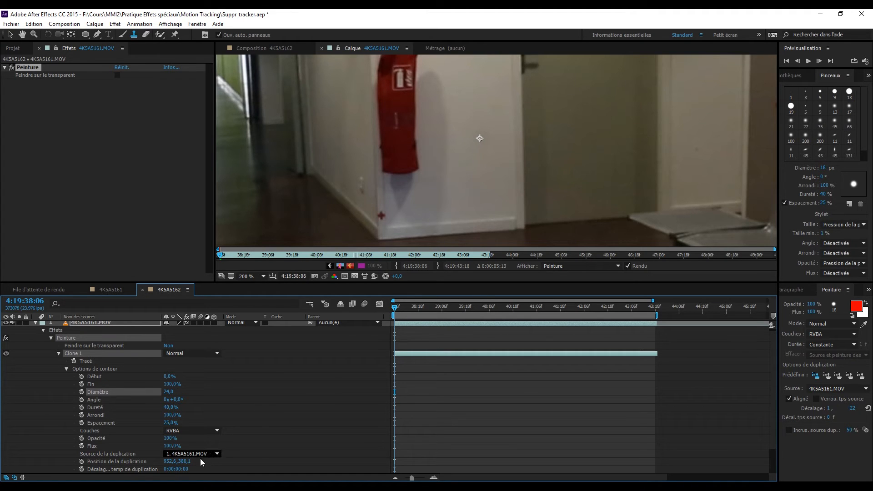
Shift the clone source position of Clone 1 horizontally to 1130.6, 380.1
mouse_move(170, 461)
left_mouse_down()
mouse_move(262, 461)
mouse_move(121, 460)
mouse_move(247, 459)
left_mouse_up()
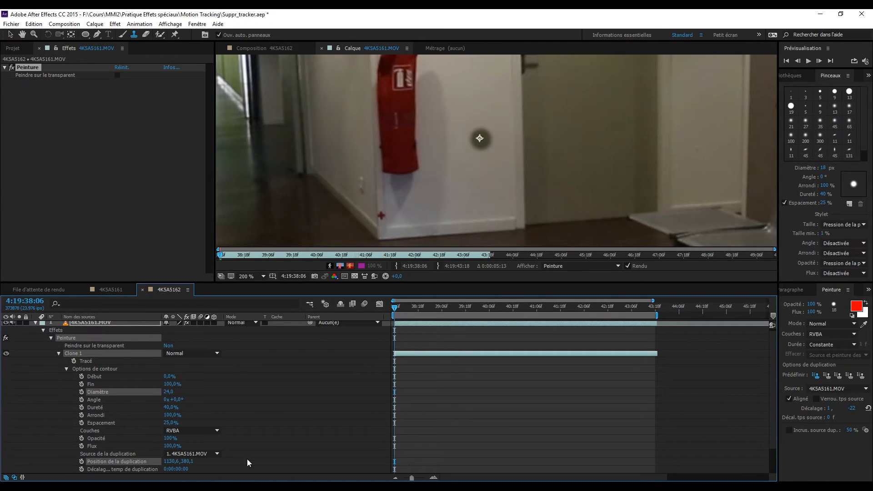
Delete the Clone 1 stroke and add a motion tracker of type Brut to 4KSA5161.MOV
left_click(79, 351)
key("Delete")
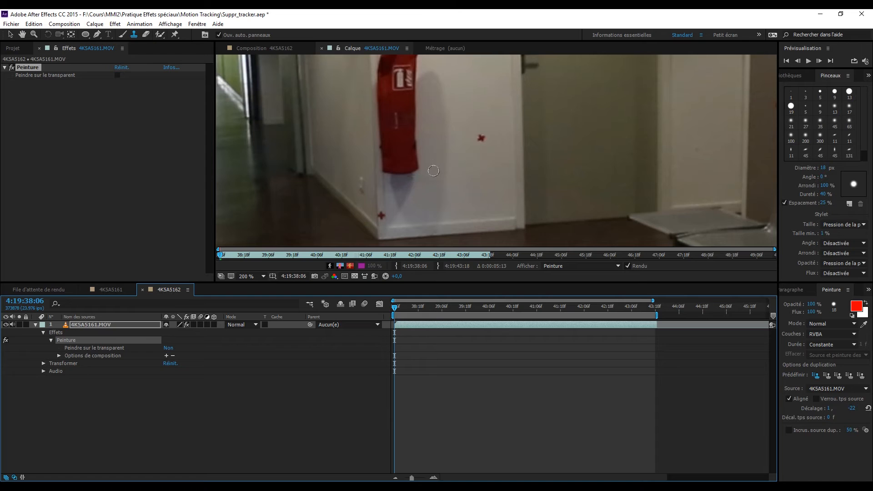
key("period")
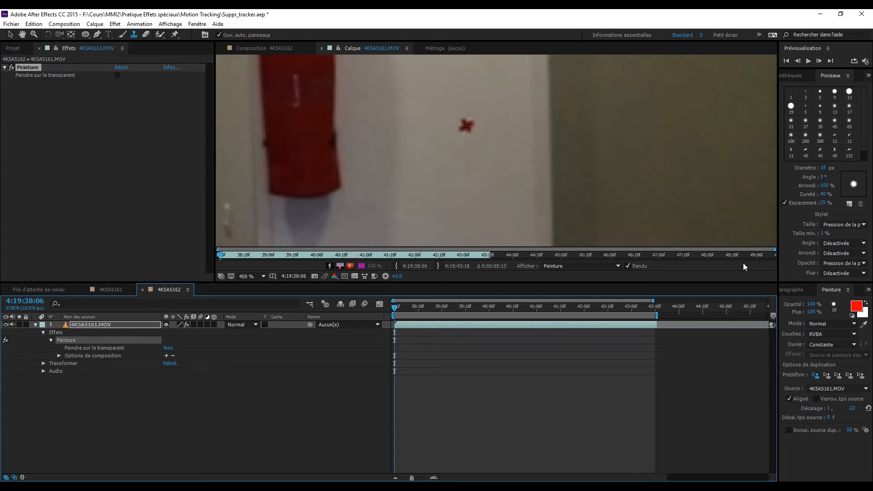
left_click(868, 290)
left_click(840, 300)
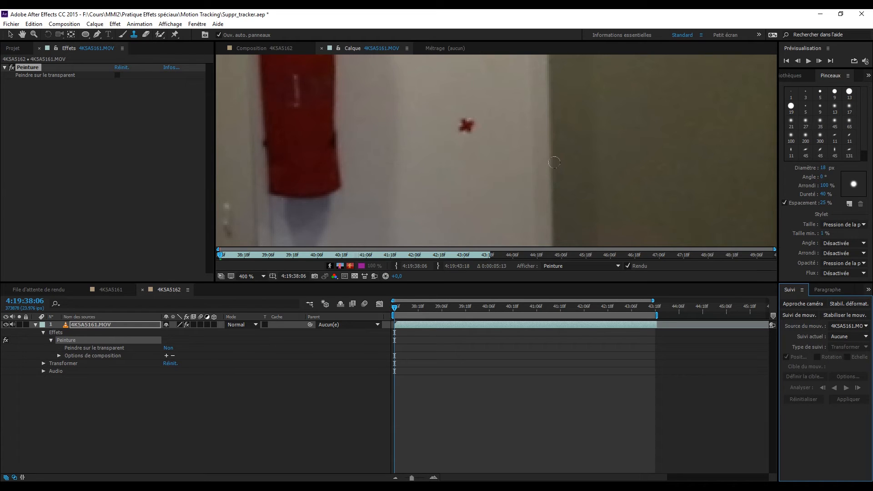
left_click(797, 313)
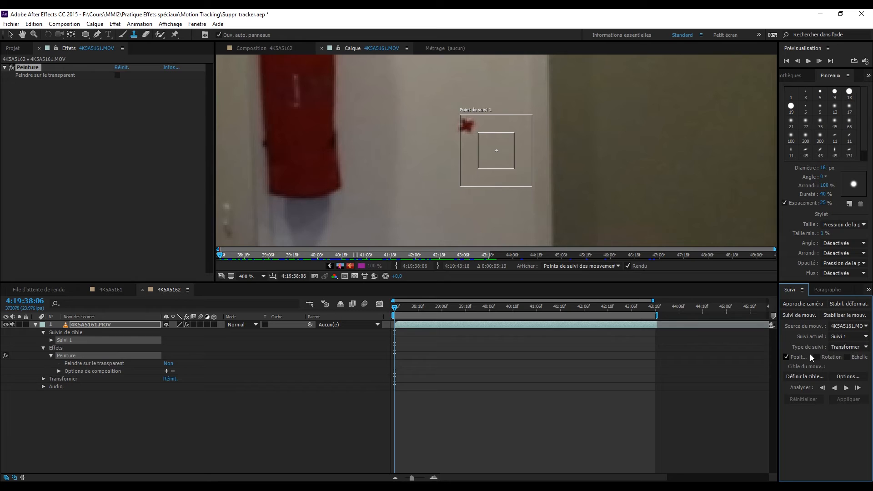
left_click(856, 348)
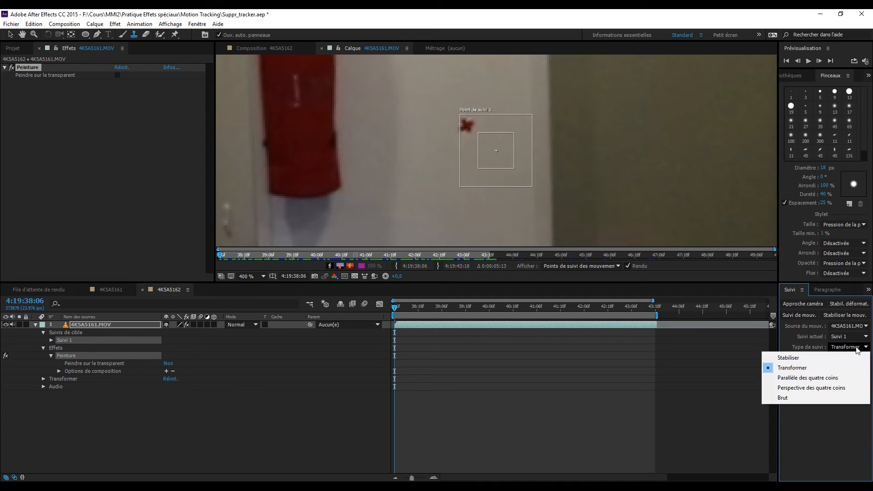
left_click(796, 398)
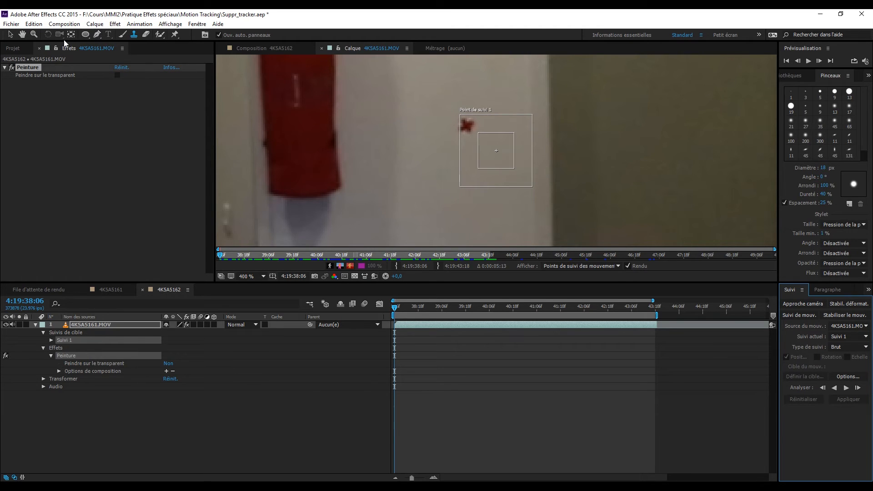
Fit the track point's feature region tightly around the red cross and place its attach point on the clean wall just below
left_click(10, 34)
left_click_drag(496, 164, 468, 141)
left_click_drag(485, 110, 479, 117)
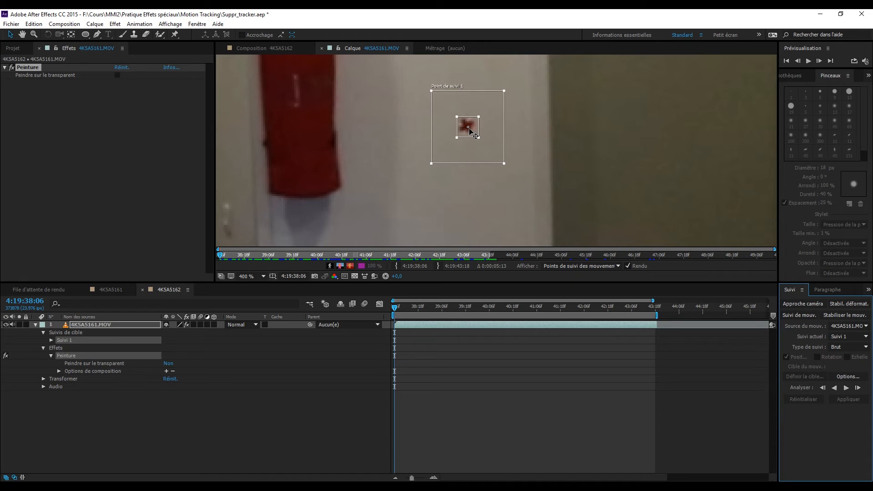
left_click(469, 130)
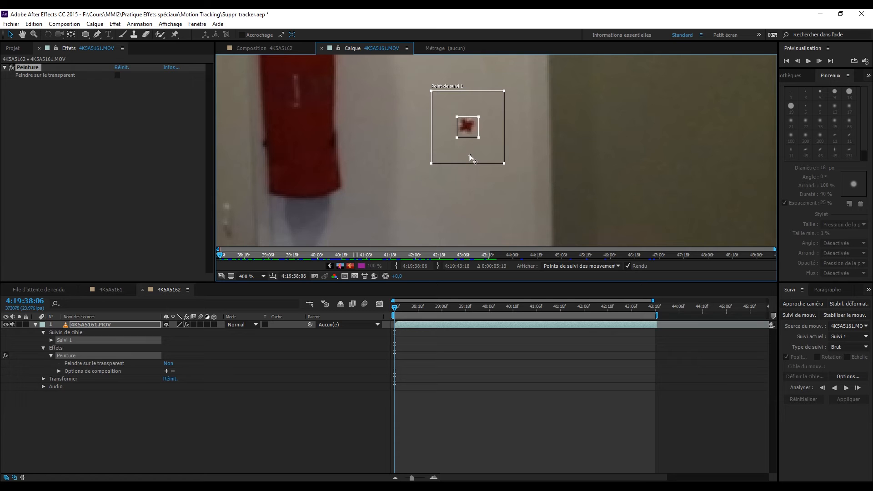
left_click_drag(470, 154, 469, 154)
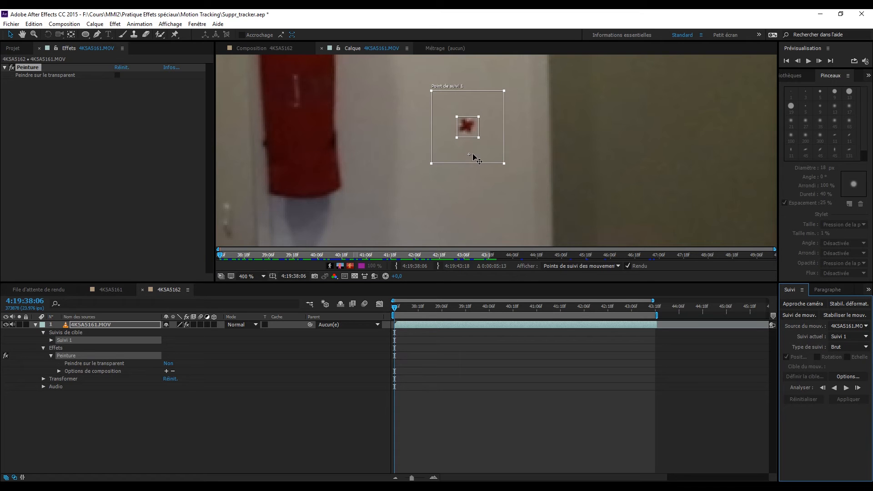
Analyze the track forward through the clip, and at the first frame clone the wall at the attach point over the red cross
left_click(849, 388)
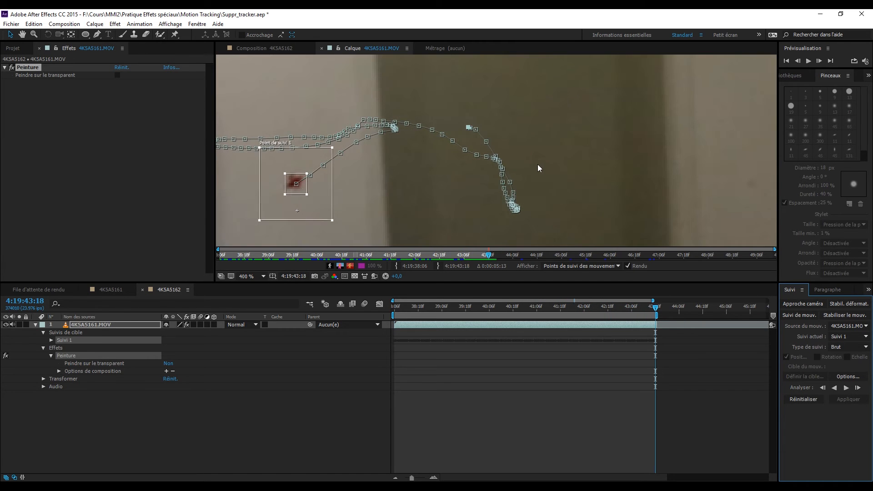
left_click_drag(655, 311, 393, 307)
left_click(134, 34)
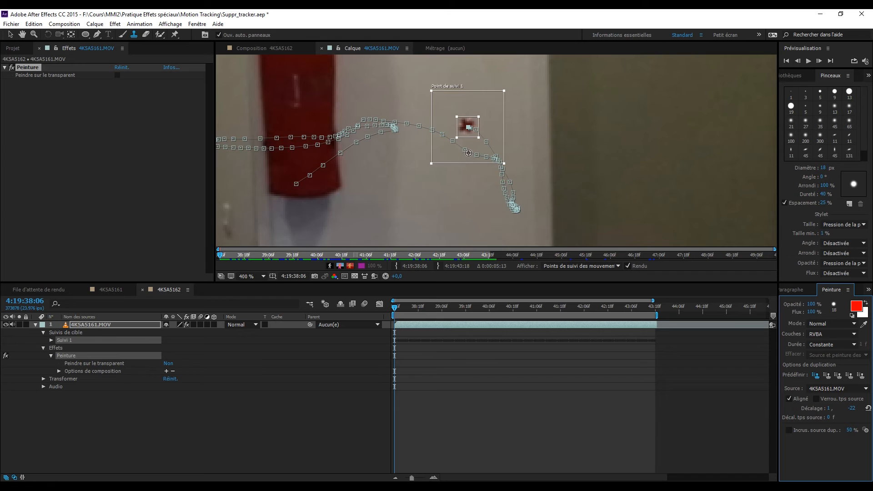
left_click(468, 154, "alt")
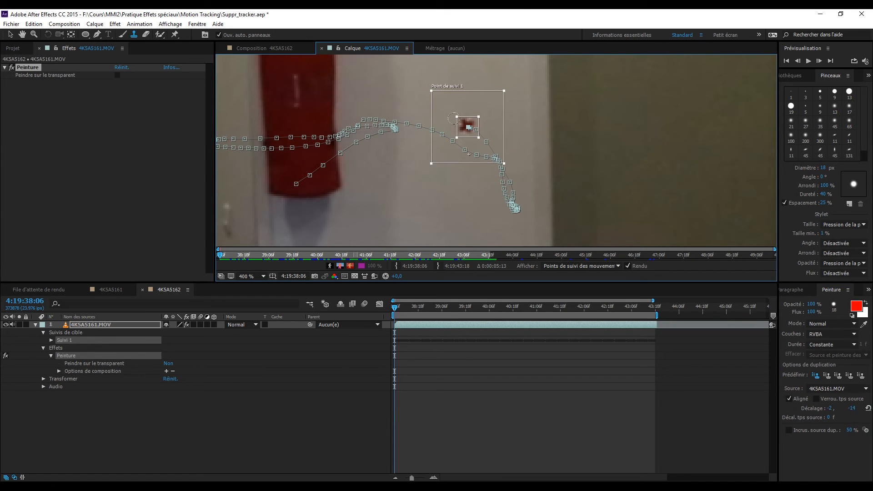
left_click(467, 126)
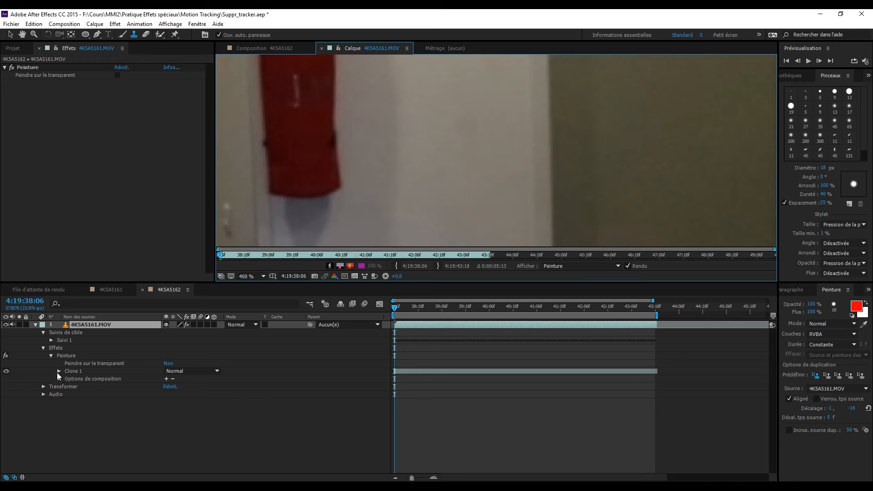
Expand Suivi 1 down to the properties of Point de suivi 1 and display the motion tracking points in the layer view
left_click(51, 340)
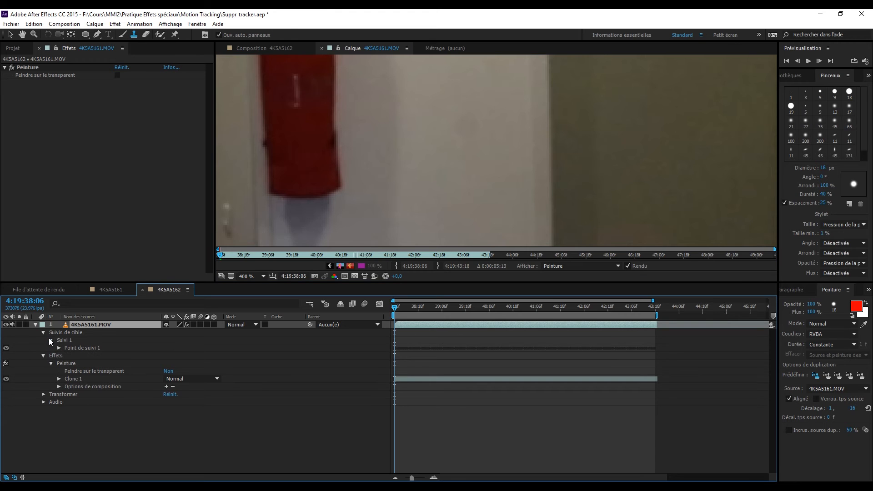
left_click(59, 348)
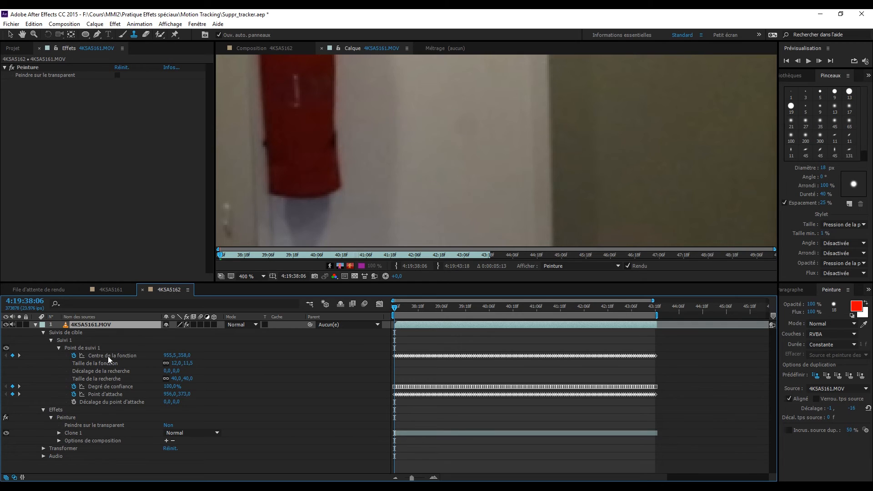
left_click(566, 266)
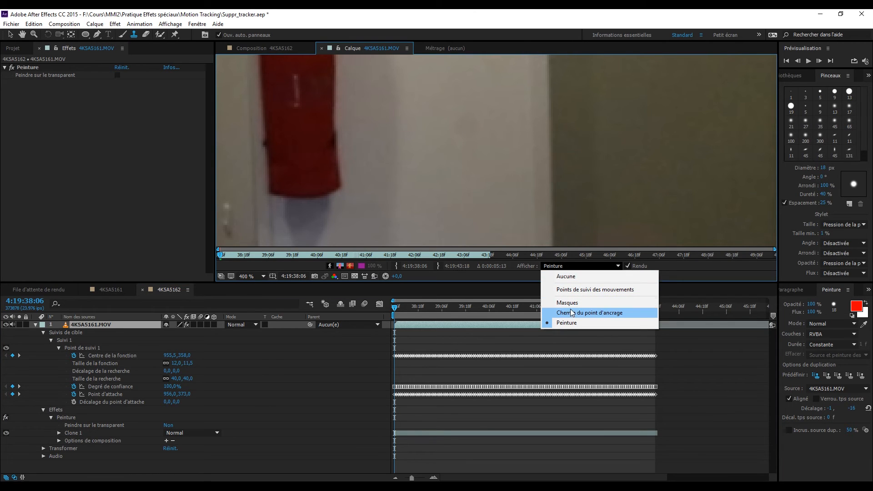
left_click(587, 289)
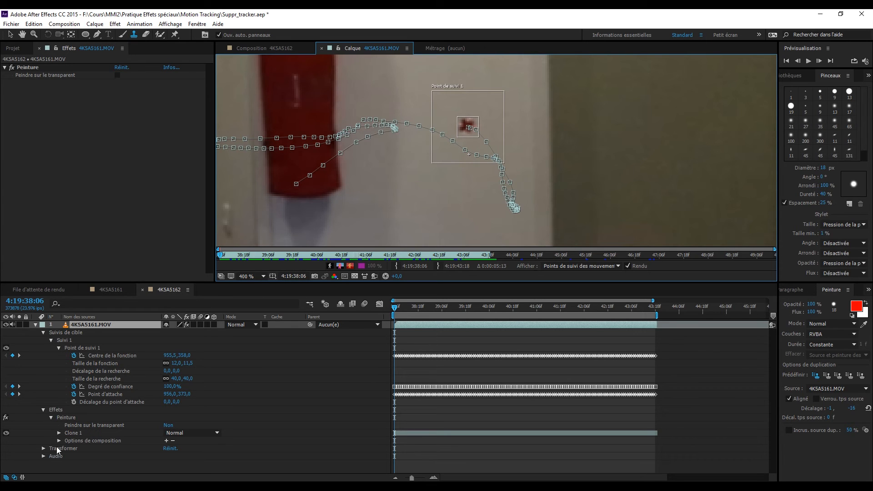
Link the Position of Clone 1 with an expression to the Centre de la fonction property of Point de suivi 1
left_click(59, 433)
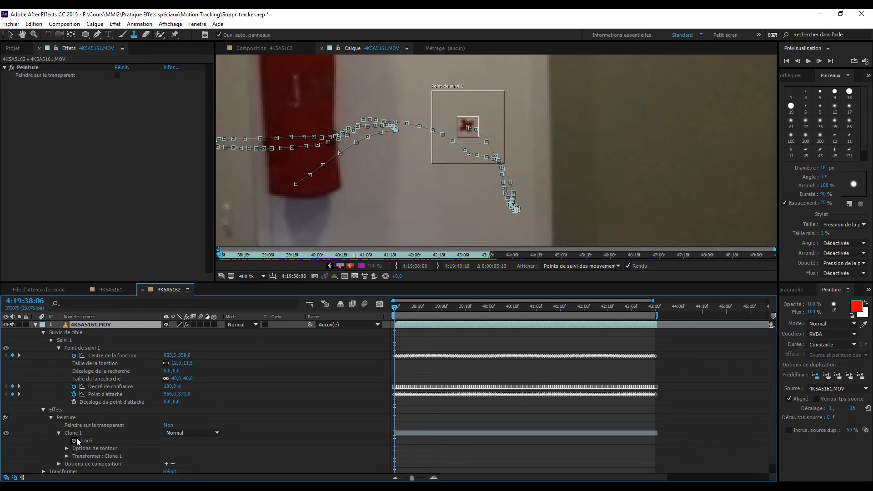
scroll(69, 456, "down", 1)
left_click(67, 446)
scroll(67, 443, "down", 4)
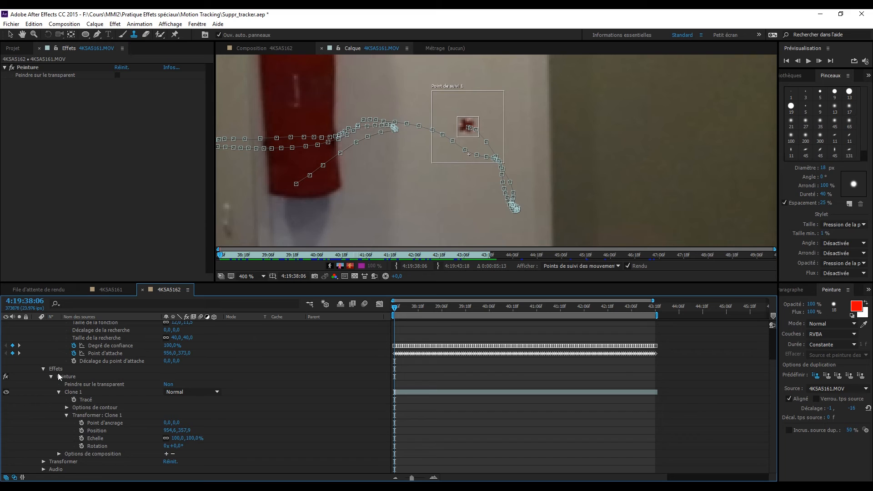
left_click(82, 431, "alt")
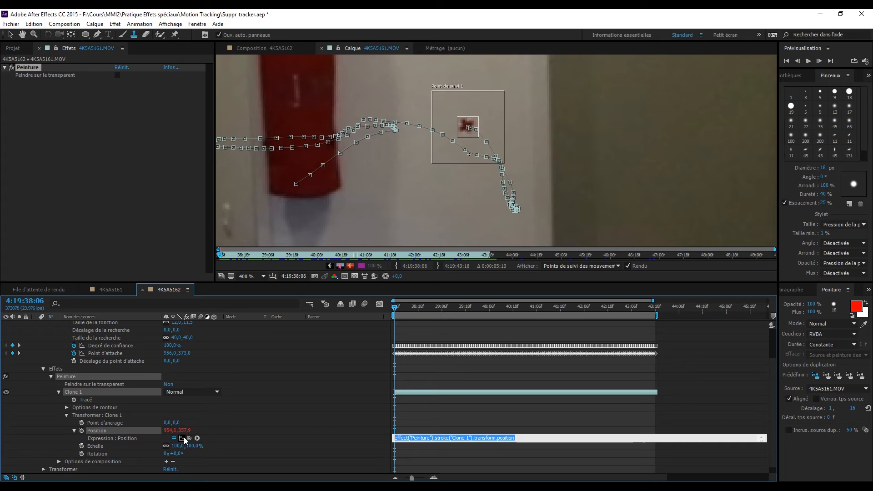
left_click_drag(189, 438, 106, 351)
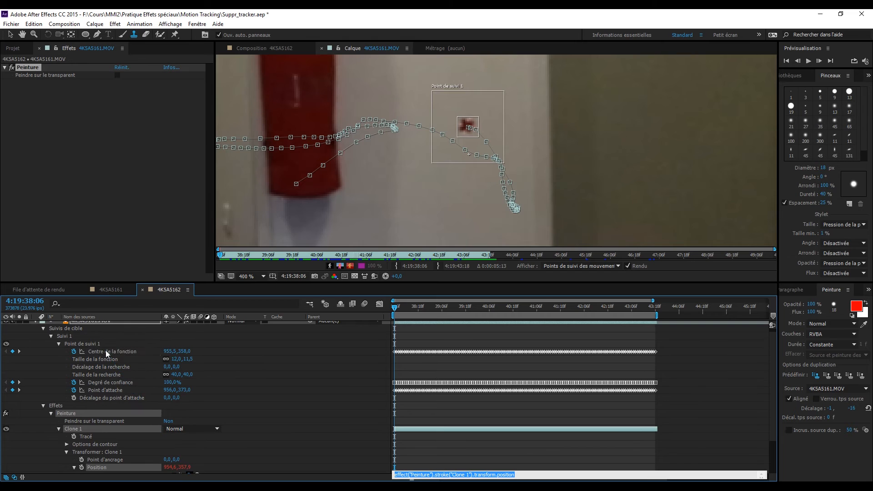
left_click(481, 447)
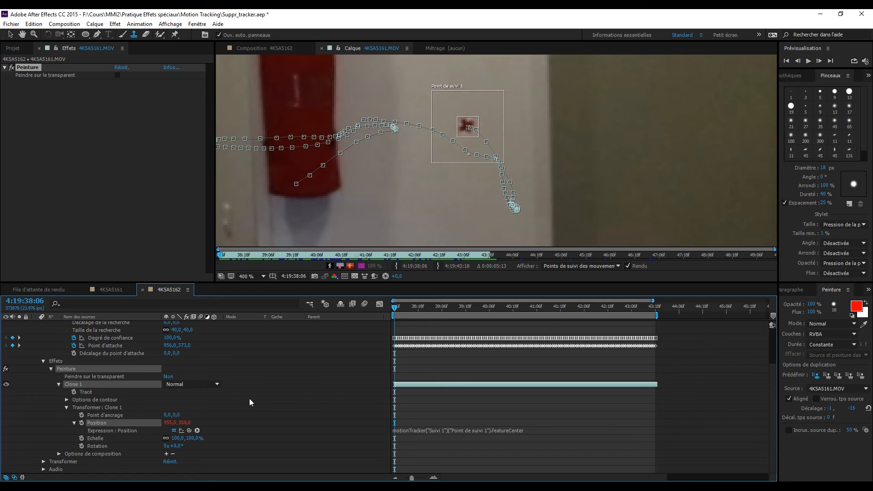
Collapse the Transformer group of Clone 1 and enlarge the layer view above the timeline
scroll(249, 399, "up", 3)
scroll(145, 375, "down", 3)
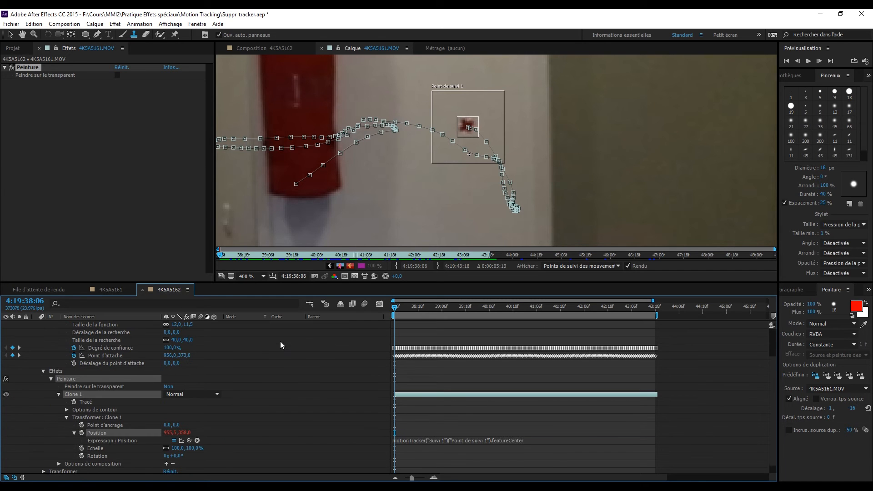
left_click_drag(221, 281, 221, 205)
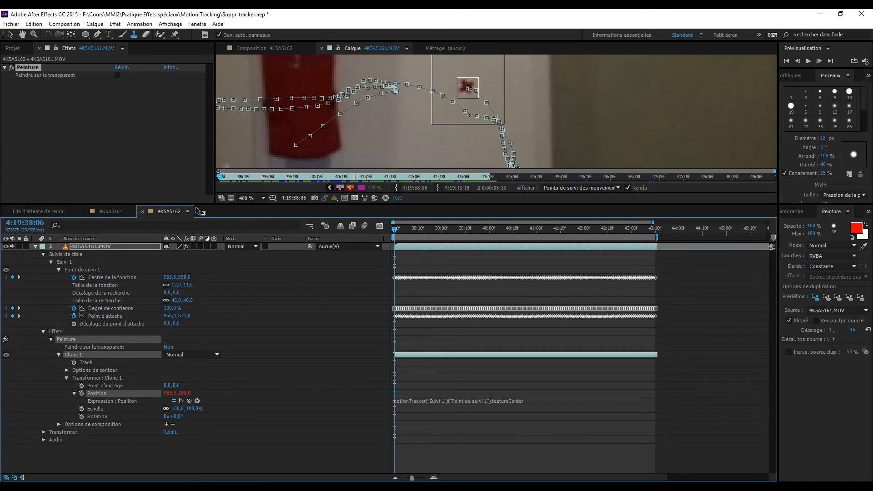
left_click(67, 378)
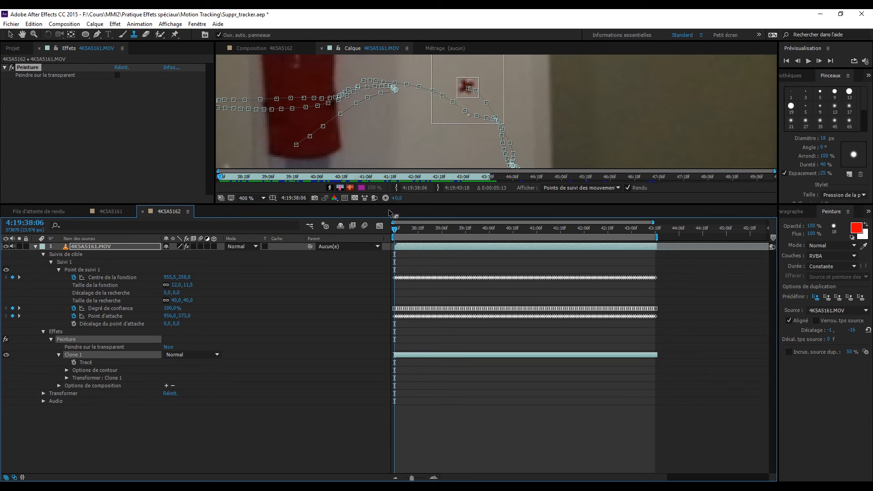
left_click_drag(389, 212, 399, 348)
Play the clip in the layer view and in the 4KSA5162 composition view to check the tracked clone, returning to the first frame
left_click(812, 61)
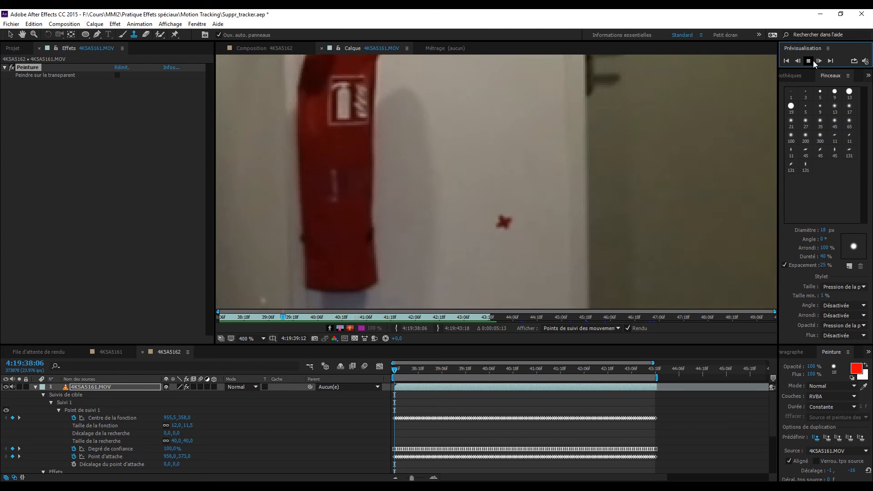
key("space")
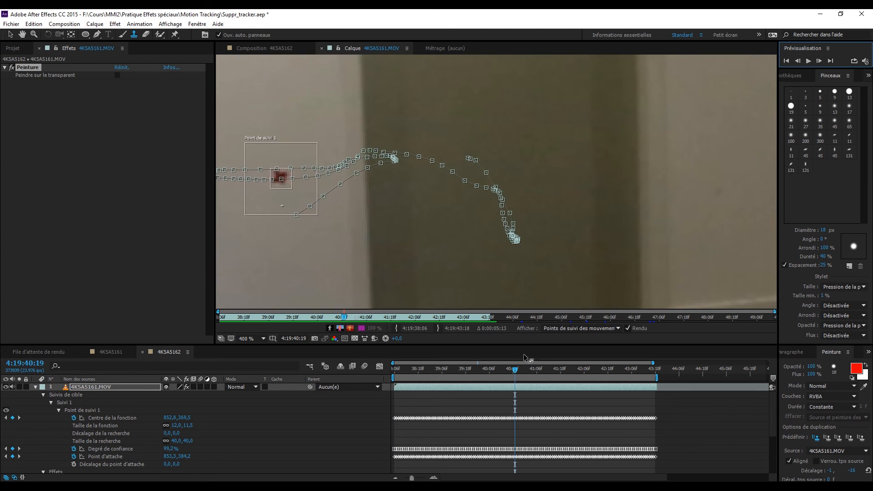
left_click_drag(515, 370, 384, 378)
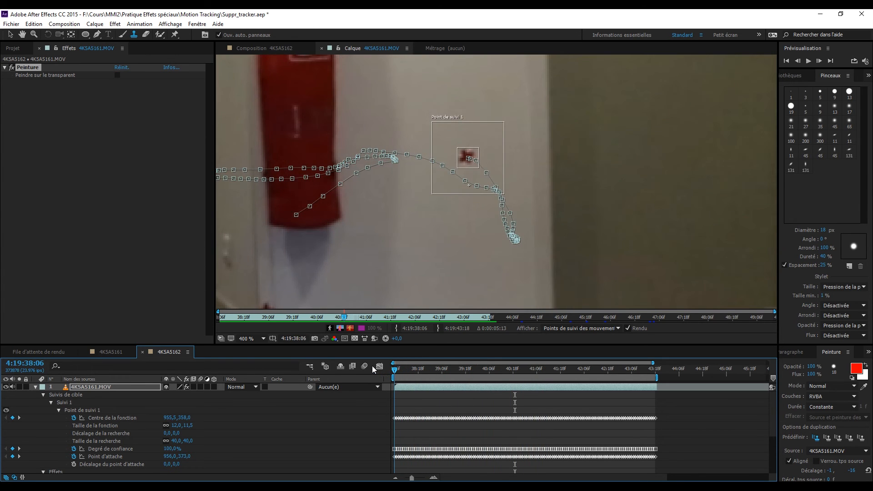
key("comma")
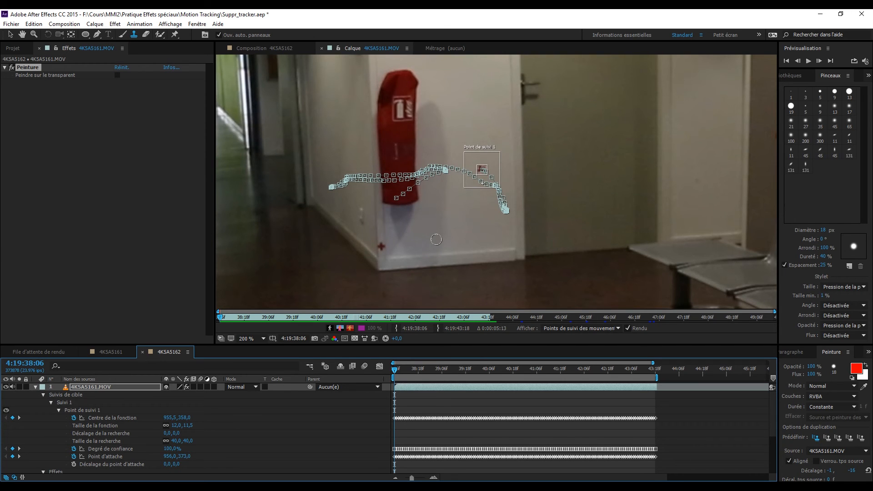
left_click(273, 48)
key("space")
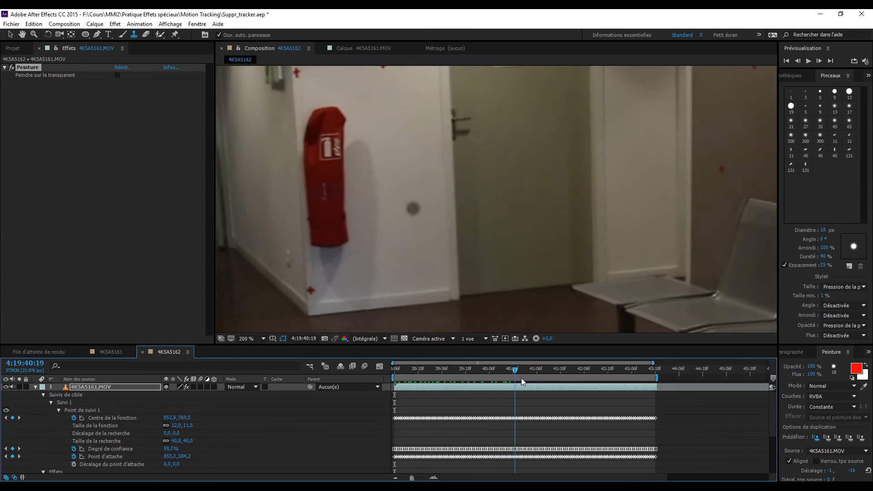
left_click_drag(591, 380, 392, 366)
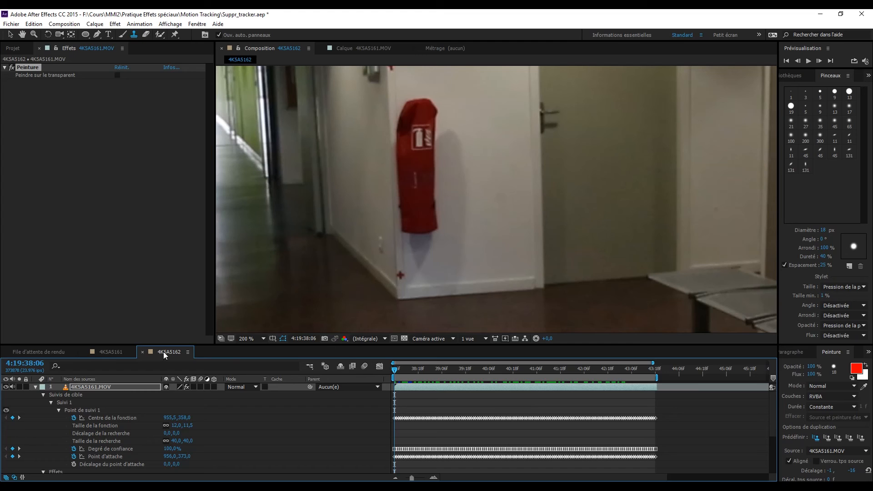
Link the Position de la duplication of Clone 1 with an expression to the Point d'attache property of Point de suivi 1
left_click_drag(132, 345, 135, 241)
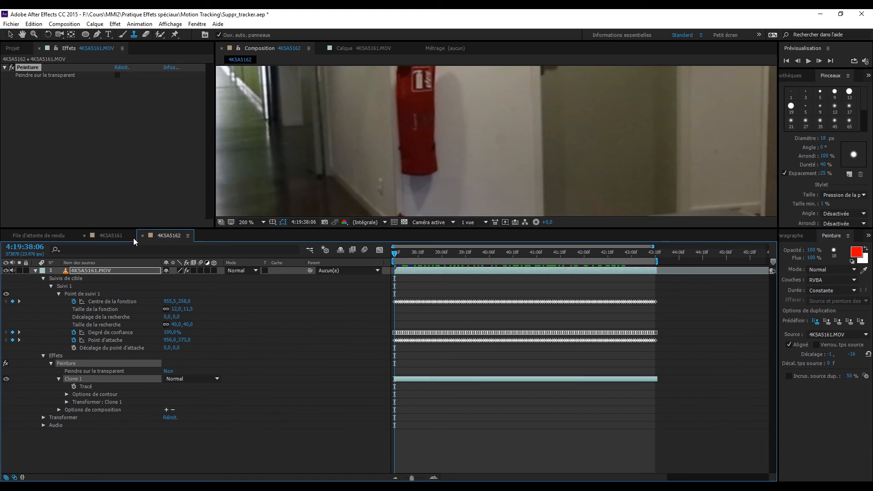
left_click(66, 394)
scroll(65, 394, "down", 3)
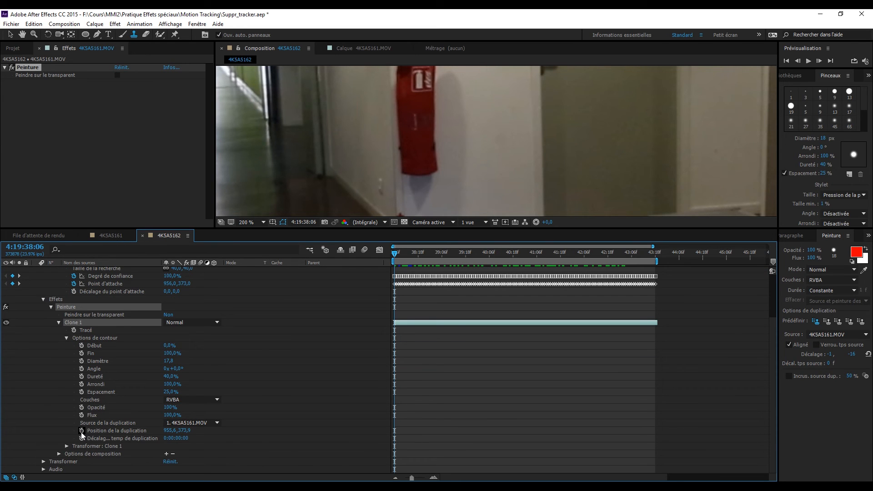
left_click(81, 430, "alt")
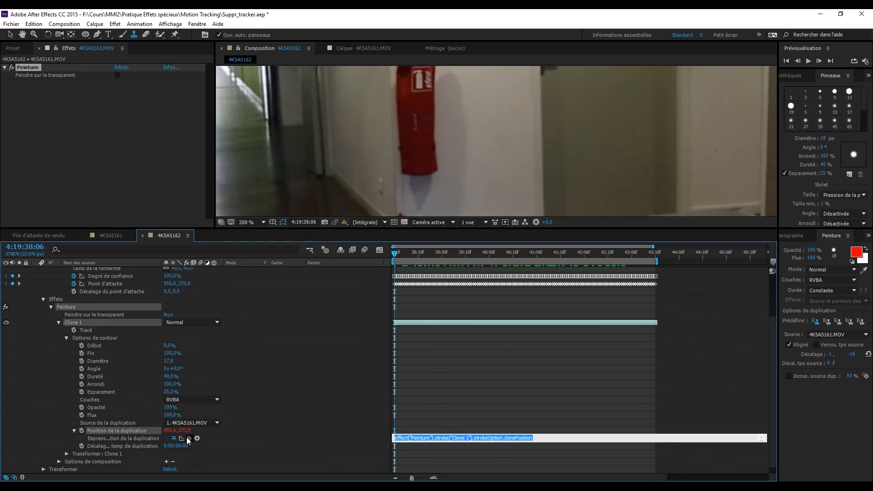
left_click_drag(188, 436, 115, 283)
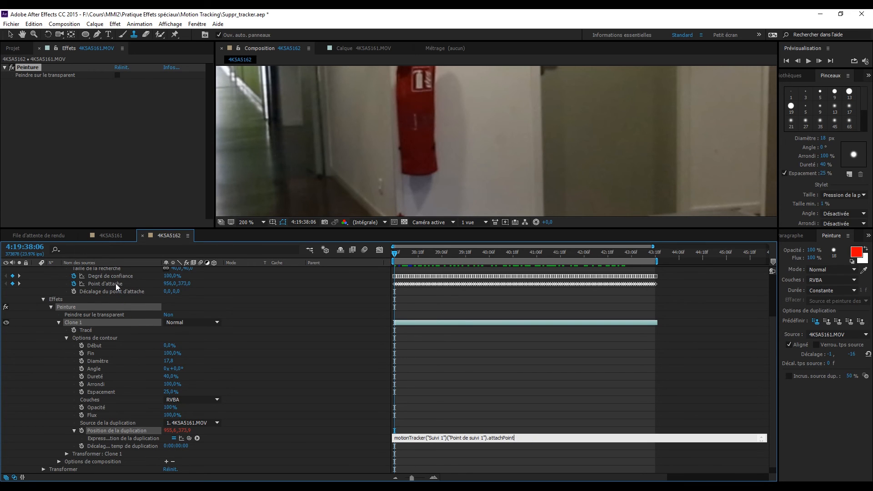
left_click(588, 145)
Play the 4KSA5162 composition to check the clone with its linked duplication position
left_click(808, 62)
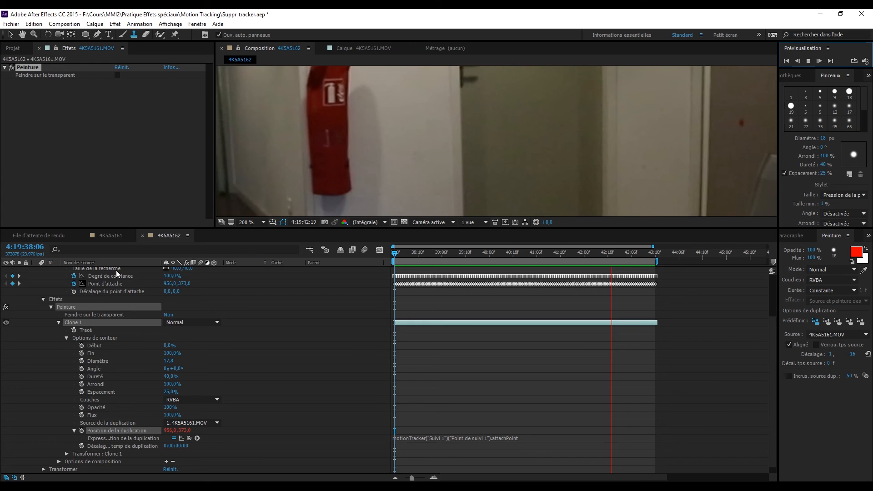
scroll(109, 296, "up", 3)
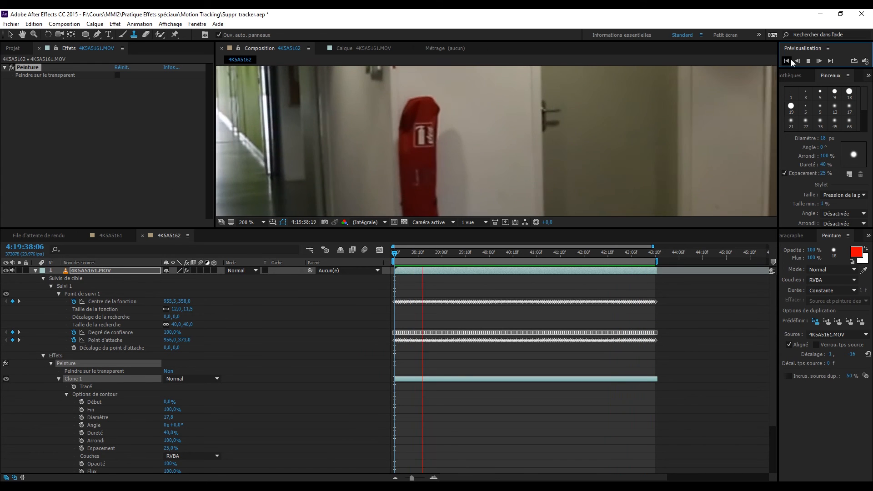
key("space")
Delete the Suivi 1 track and the Peinture effect from the 4KSA5161.MOV layer
left_click(83, 292)
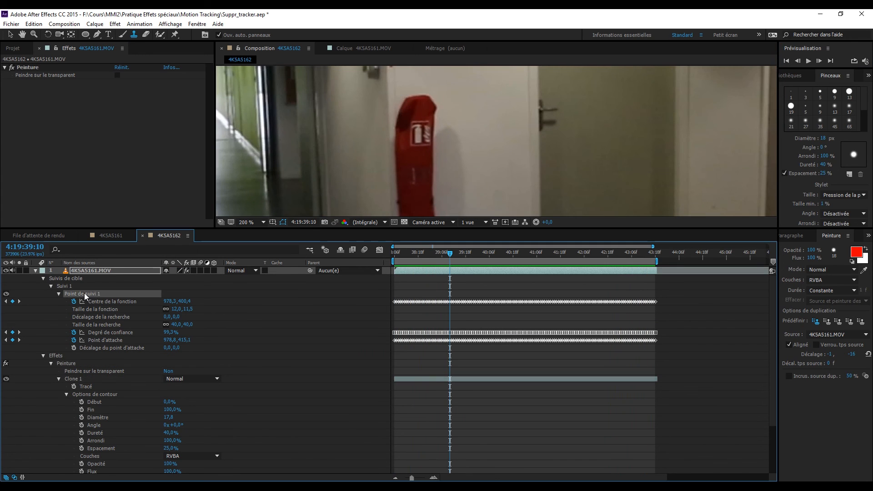
left_click(69, 286)
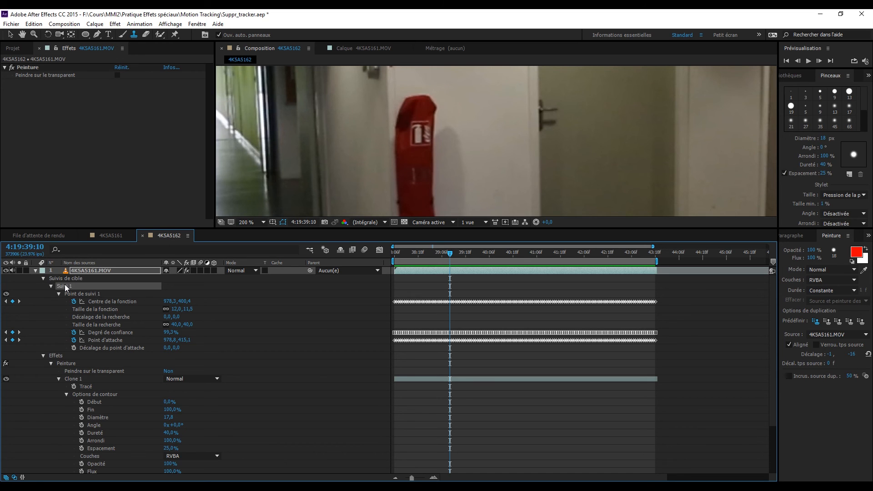
key("Delete")
left_click(69, 287)
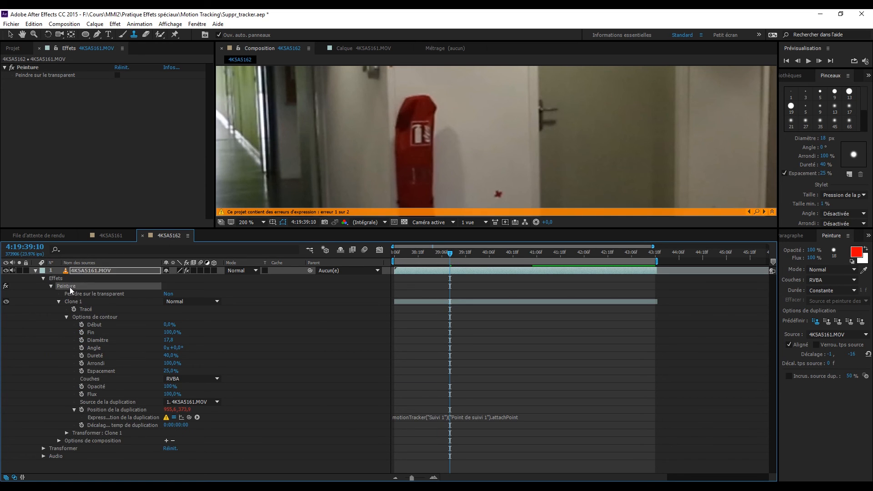
key("Delete")
Start a new motion track on the 4KSA5161.MOV layer and fit its tracking point around the red cross beside the fire extinguisher
left_click_drag(549, 154, 520, 109)
scroll(515, 136, "up", 1)
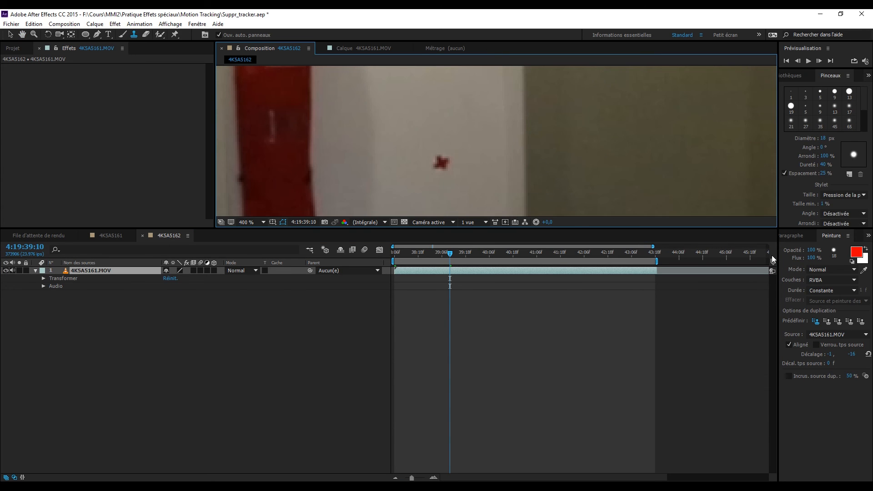
left_click(868, 235)
left_click(837, 253)
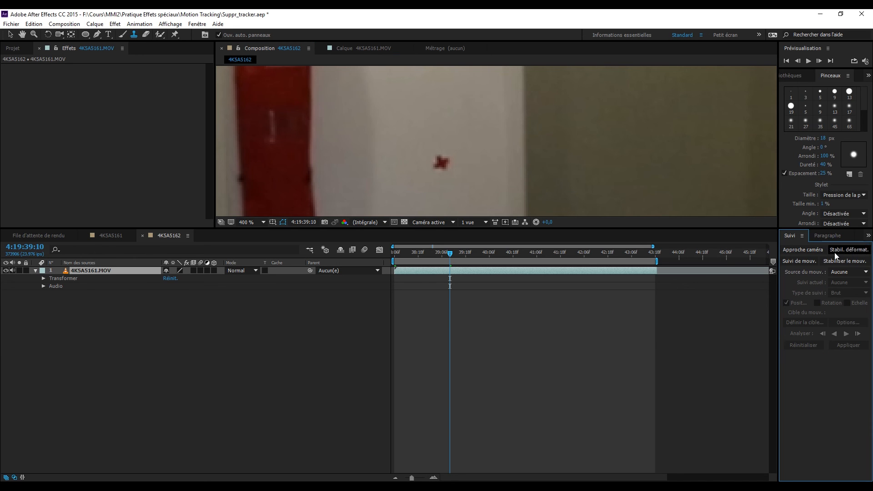
left_click(793, 262)
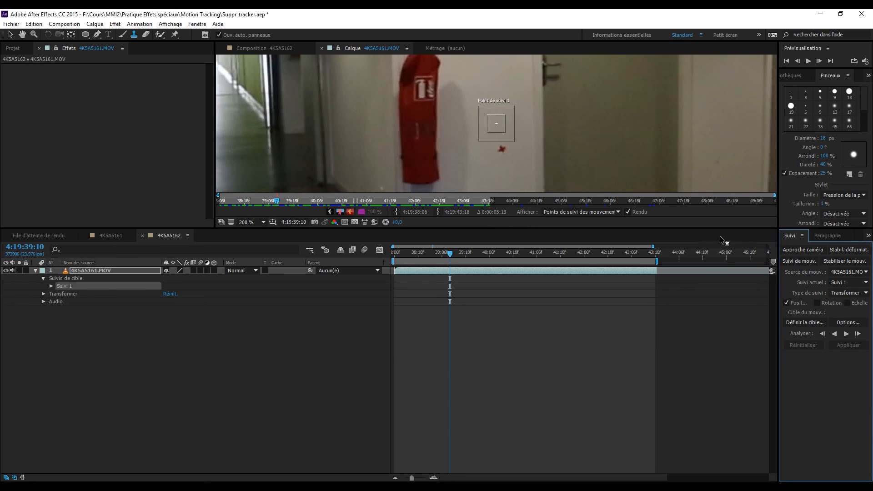
key("v")
mouse_move(500, 131)
left_mouse_down()
mouse_move(504, 158)
mouse_move(508, 143)
left_mouse_up()
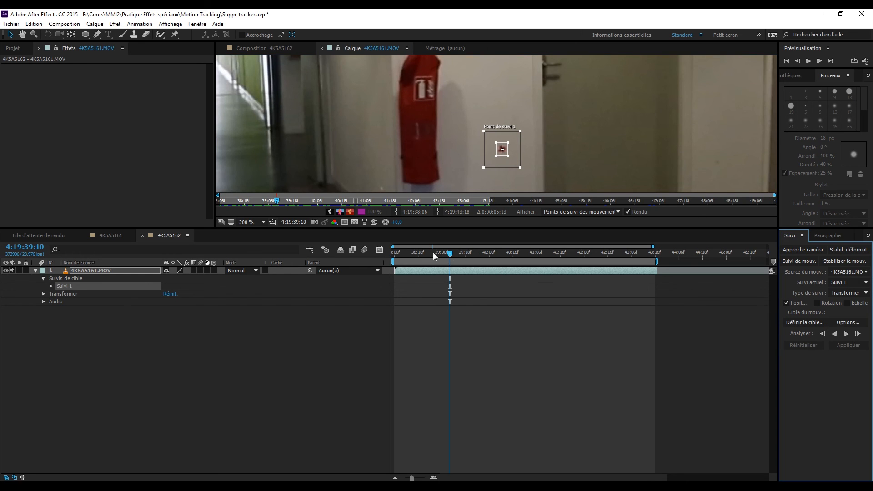
Recentre the tracking point on the red cross at the first frame, analyze the track forward and return to the first frame
key("Home")
left_click_drag(499, 155, 478, 114)
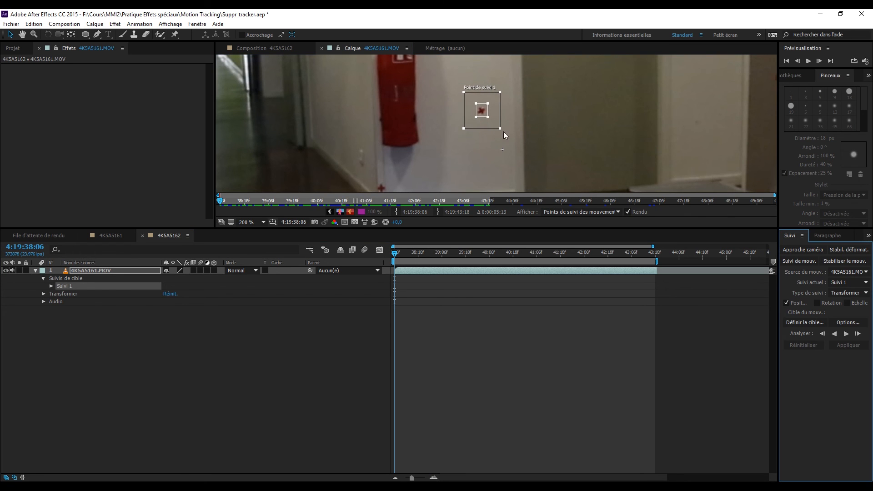
left_click(845, 334)
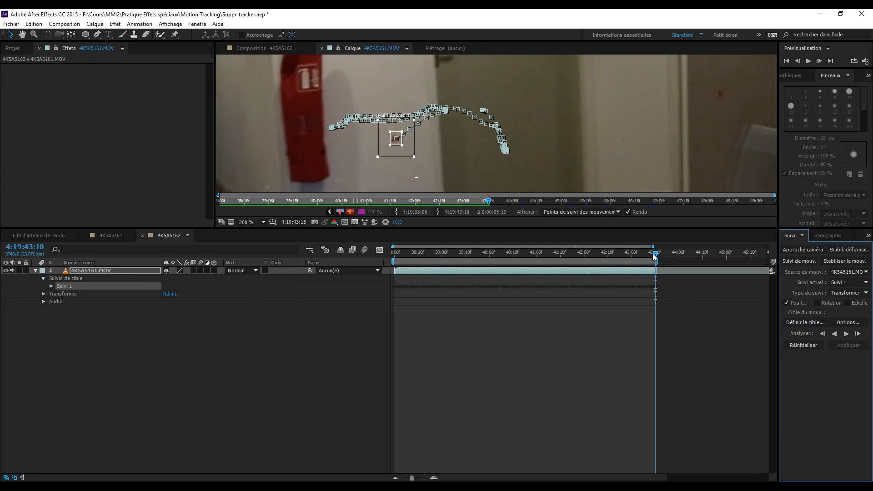
left_click_drag(652, 254, 375, 237)
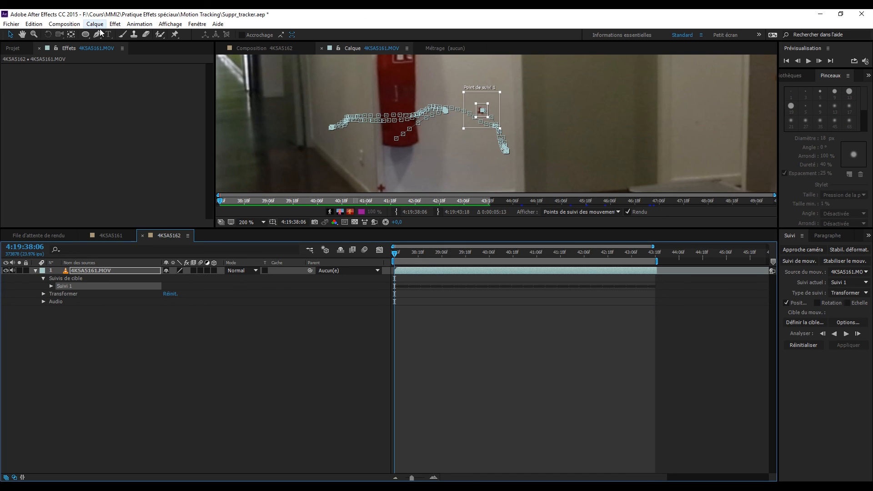
Set up the Clone Stamp tool with the source time locked and a 24 px brush
left_click(132, 35)
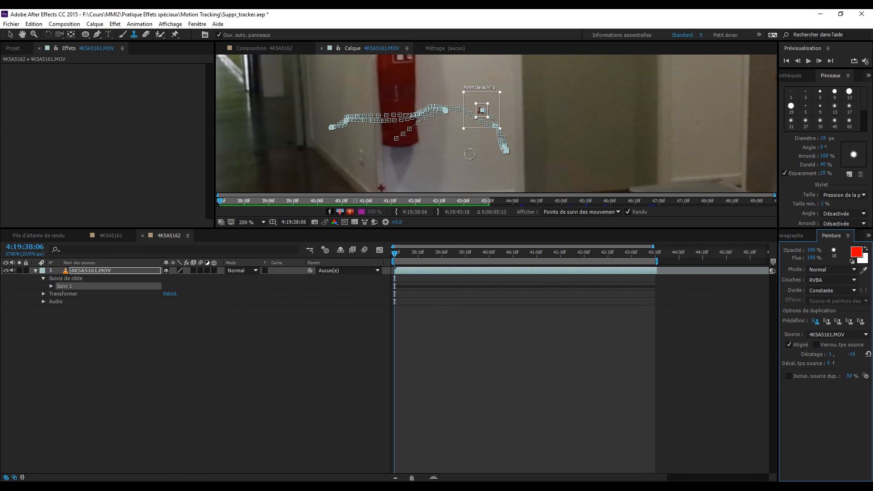
mouse_move(393, 258)
left_mouse_down()
mouse_move(568, 258)
mouse_move(394, 258)
left_mouse_up()
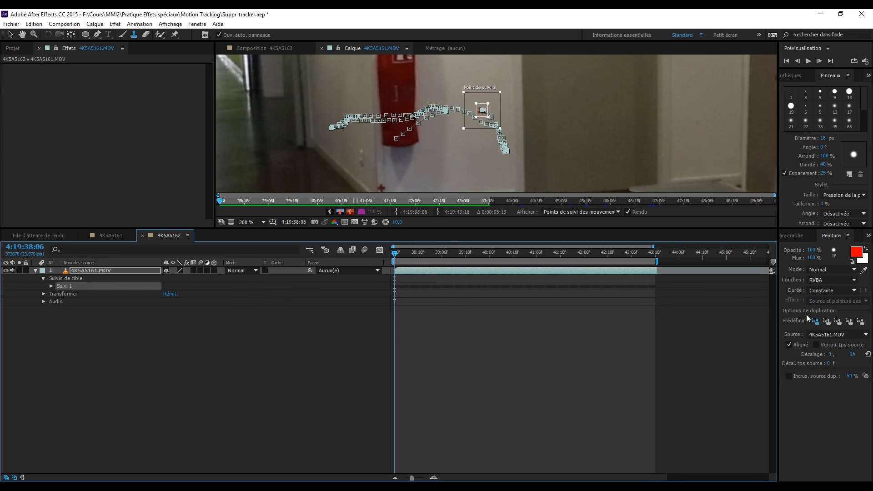
left_click(816, 345)
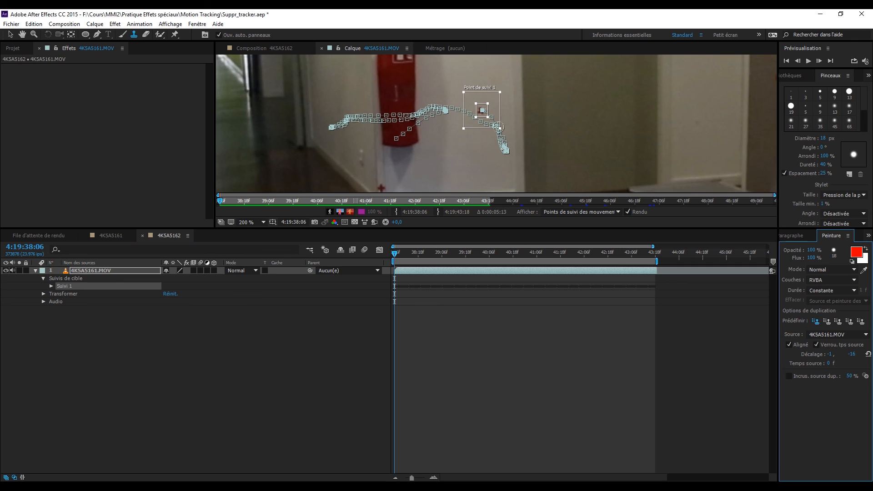
left_click(481, 132, "alt")
left_click_drag(481, 121, 485, 123)
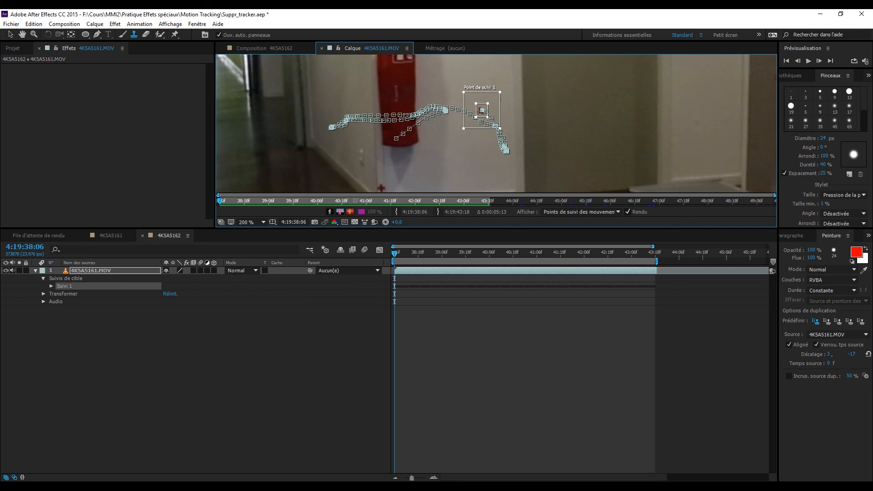
Hide the motion tracking points, sample the wall just below the red cross and clone it over the cross
left_click(562, 212)
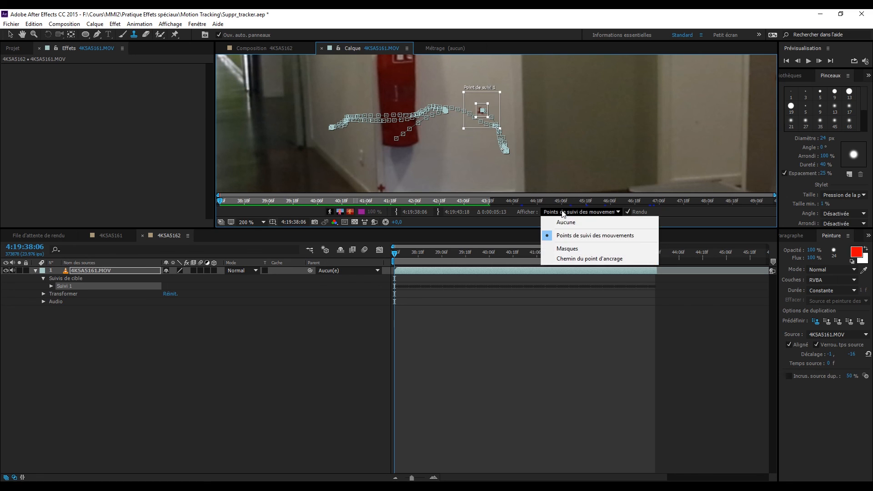
left_click(566, 222)
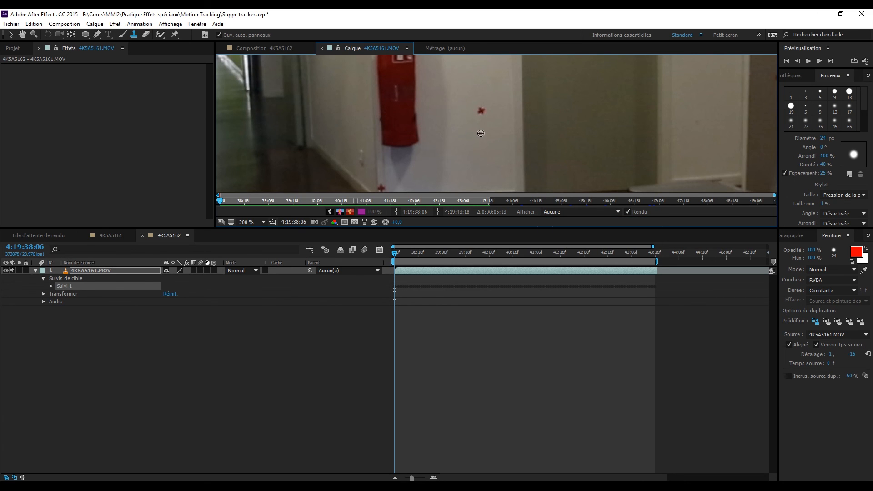
left_click(478, 112)
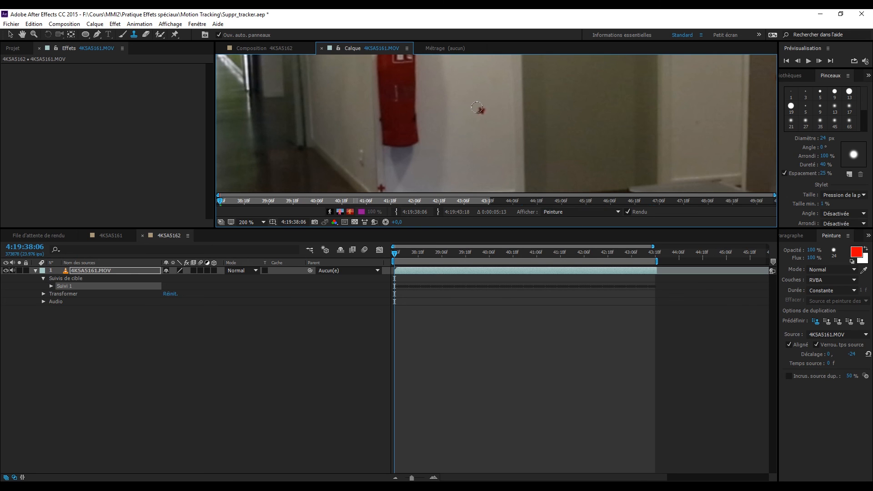
Play the 4KSA5162 composition to check the unlinked clone stroke, returning to the first frame
left_click(256, 45)
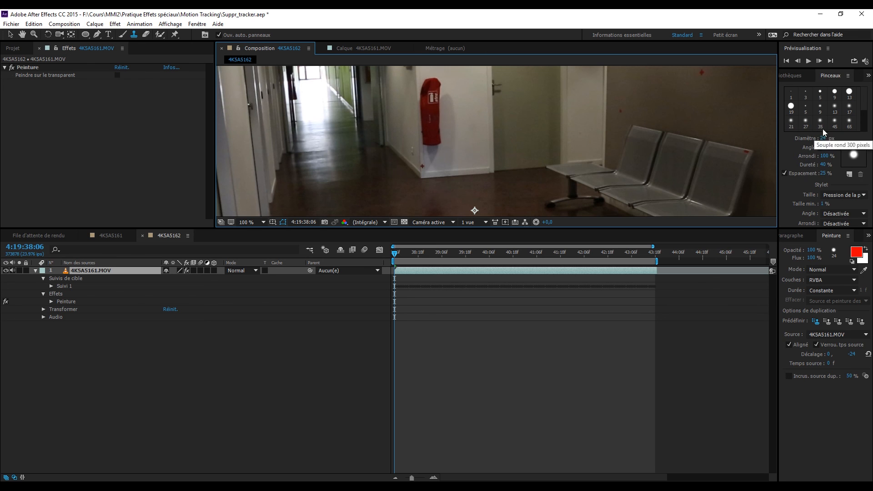
left_click(812, 62)
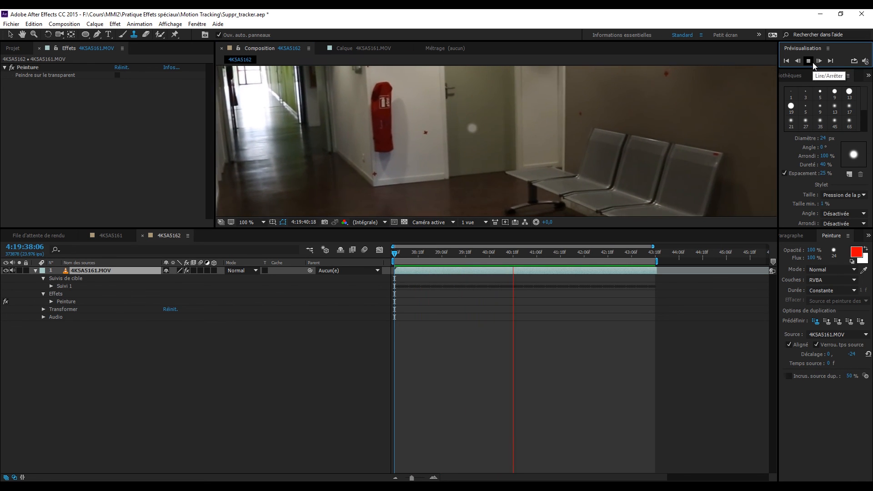
left_click(812, 62)
left_click_drag(518, 255, 384, 261)
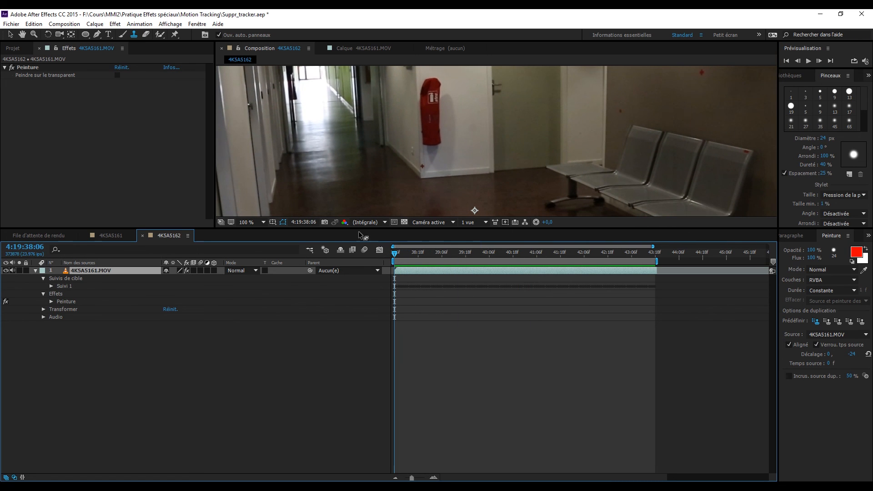
Expand Clone 1 and Point de suivi 1, and link the clone's Position with an expression to Centre de la fonction
left_click(51, 302)
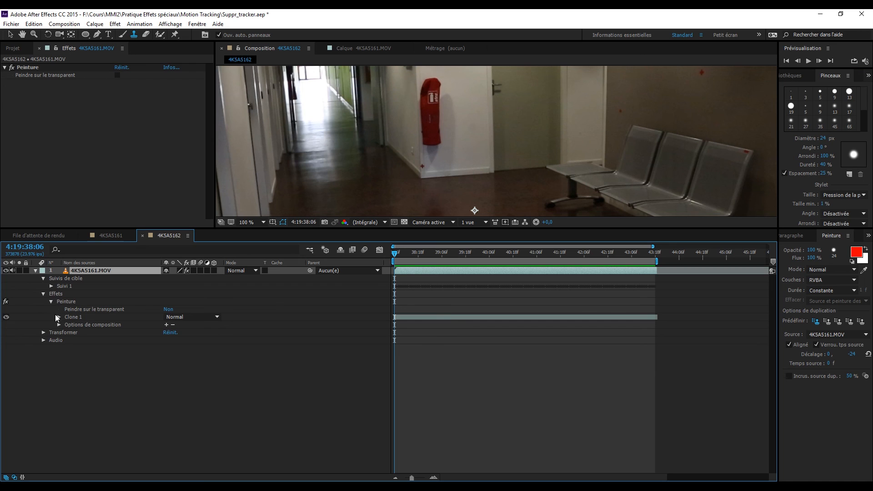
left_click(59, 318)
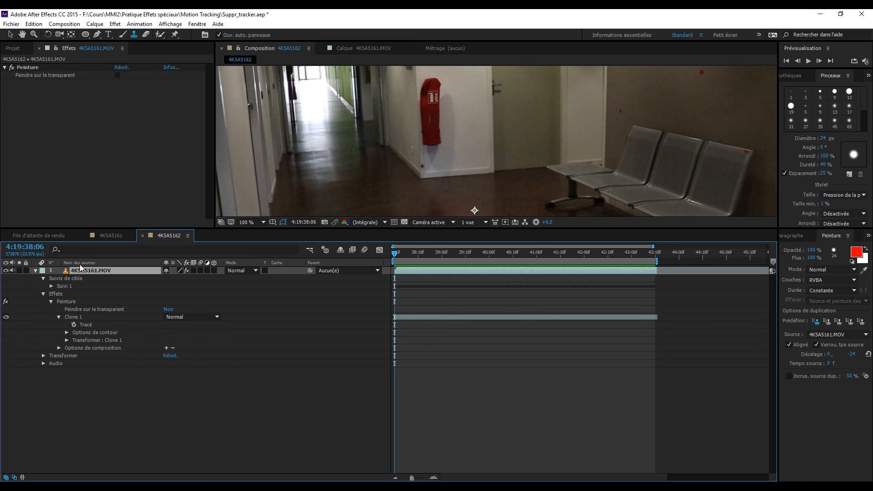
left_click(51, 286)
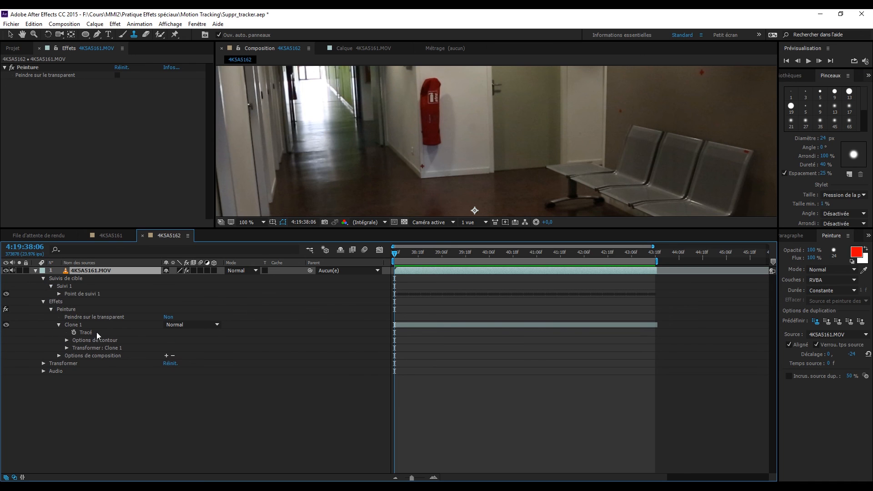
left_click(67, 348)
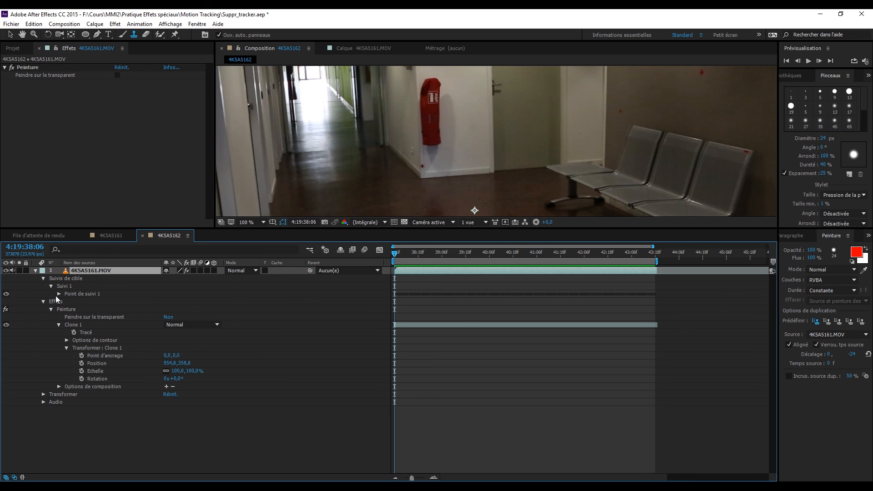
left_click(59, 293)
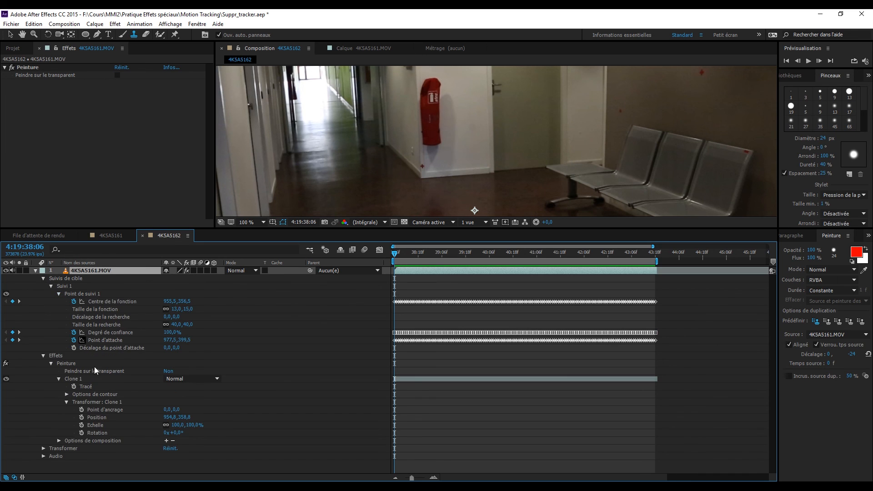
left_click(81, 417, "alt")
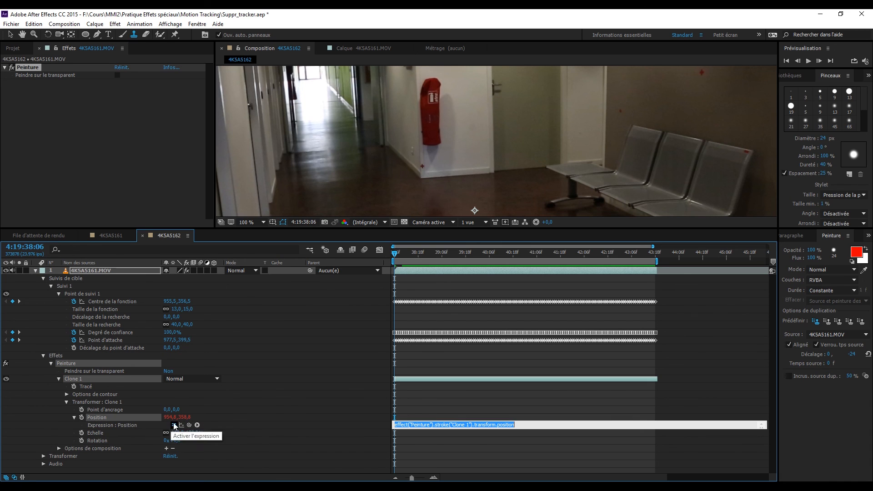
left_click_drag(189, 424, 121, 301)
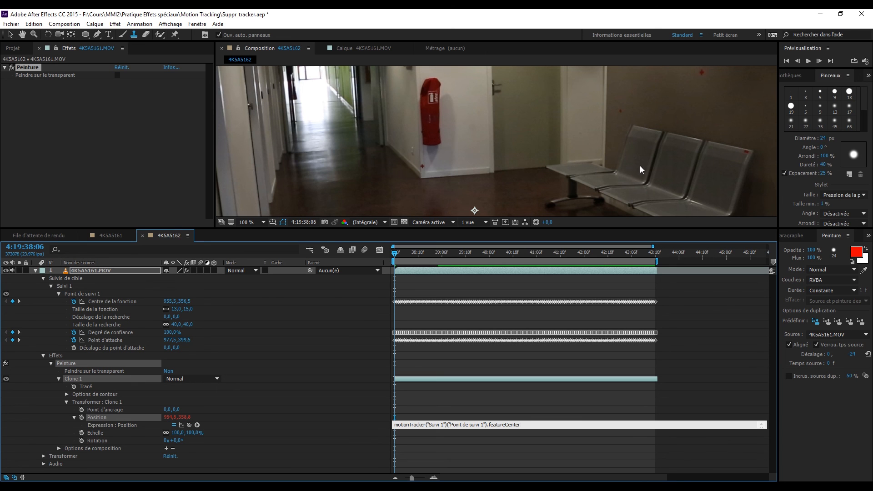
Play the composition to check that the new clone follows the track, returning to the first frame
left_click(809, 62)
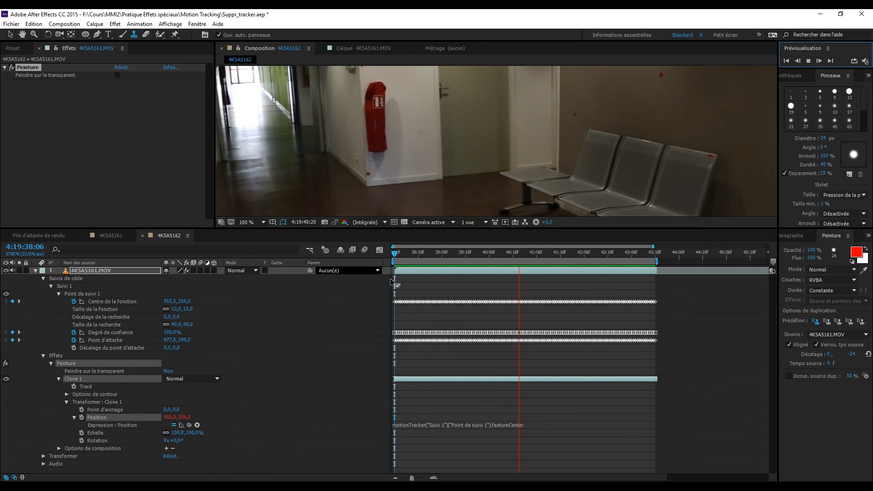
left_click(811, 60)
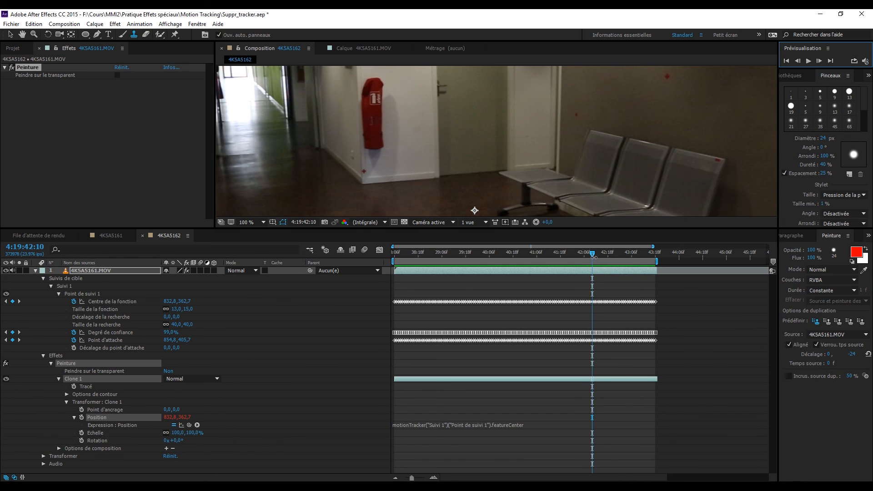
left_click(533, 259)
left_click_drag(590, 256, 385, 261)
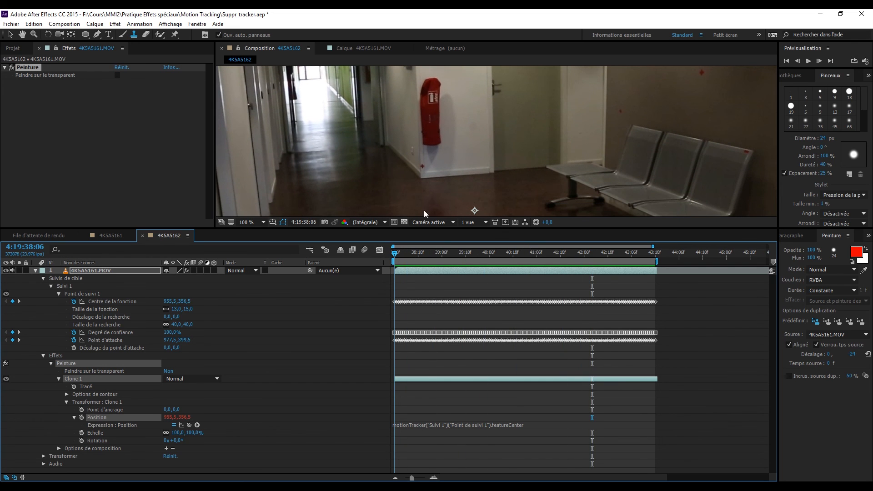